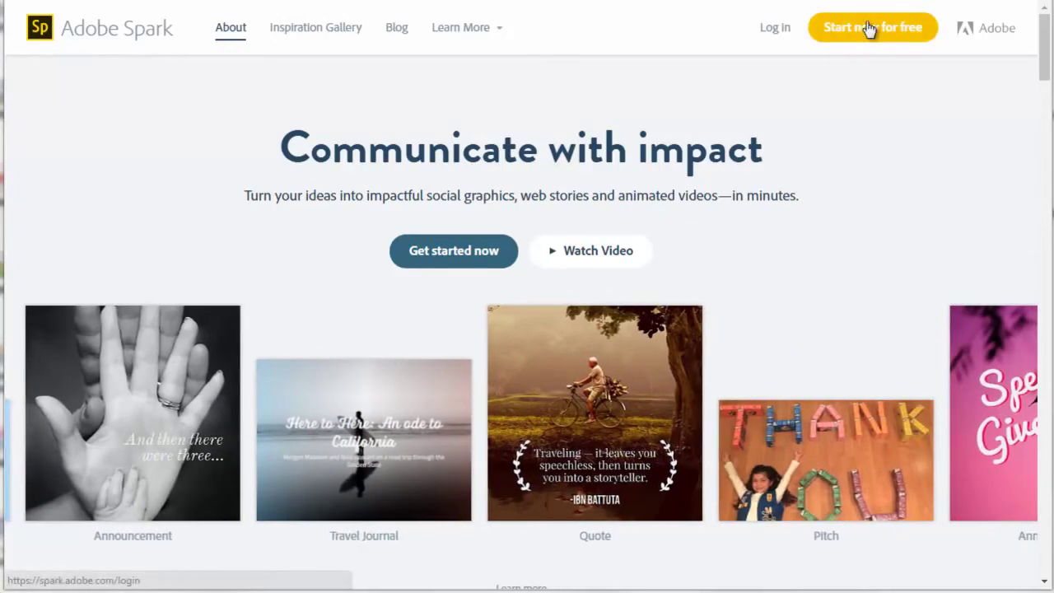
Go from the Adobe Spark homepage to the sign-in page with 'Start now for free'.
click(869, 30)
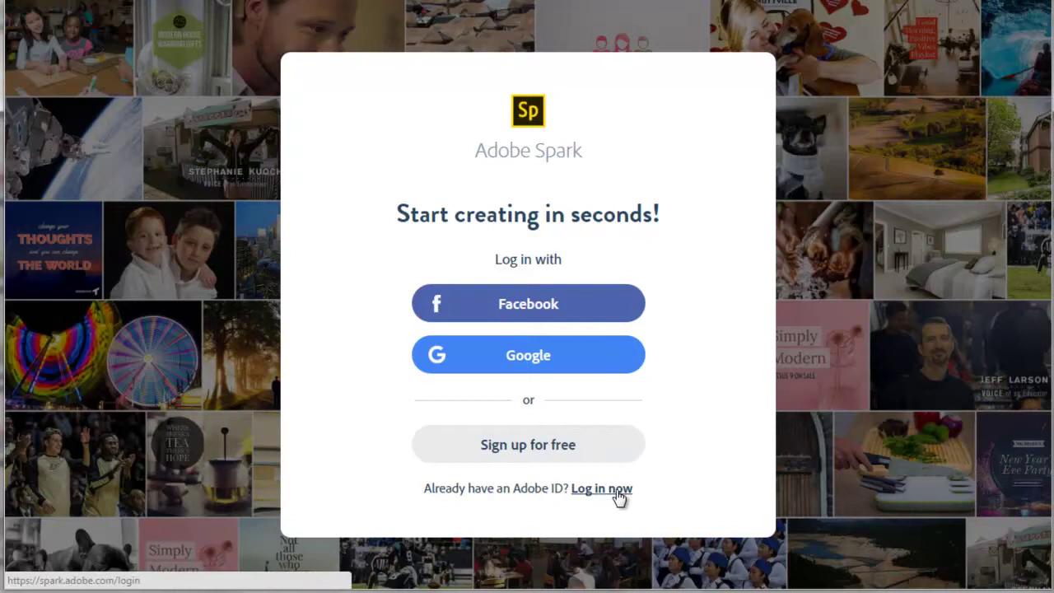
Sign up for a free Adobe account and start a new Post graphic.
click(580, 443)
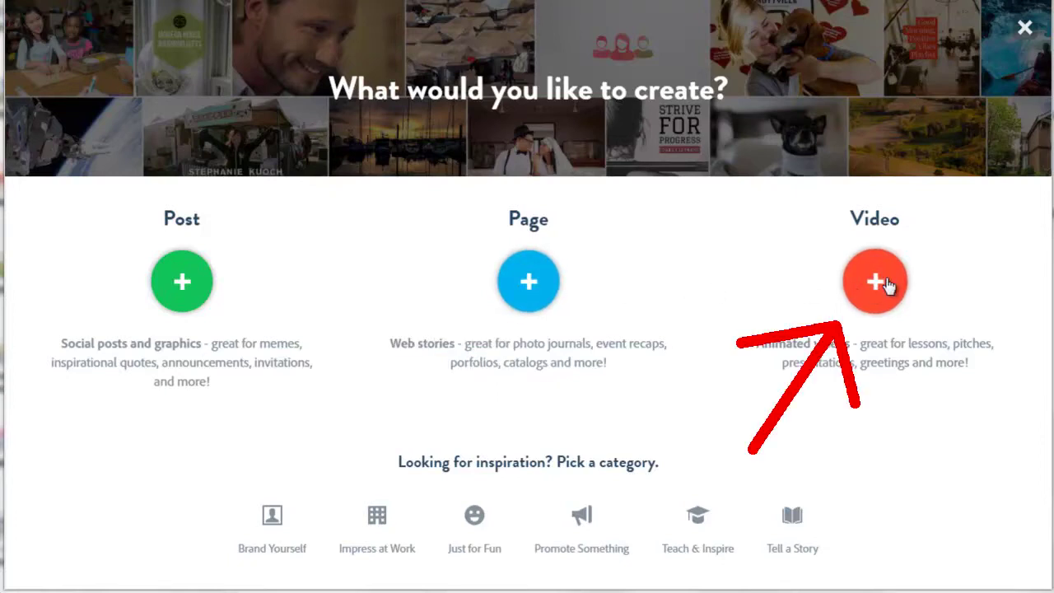
click(174, 291)
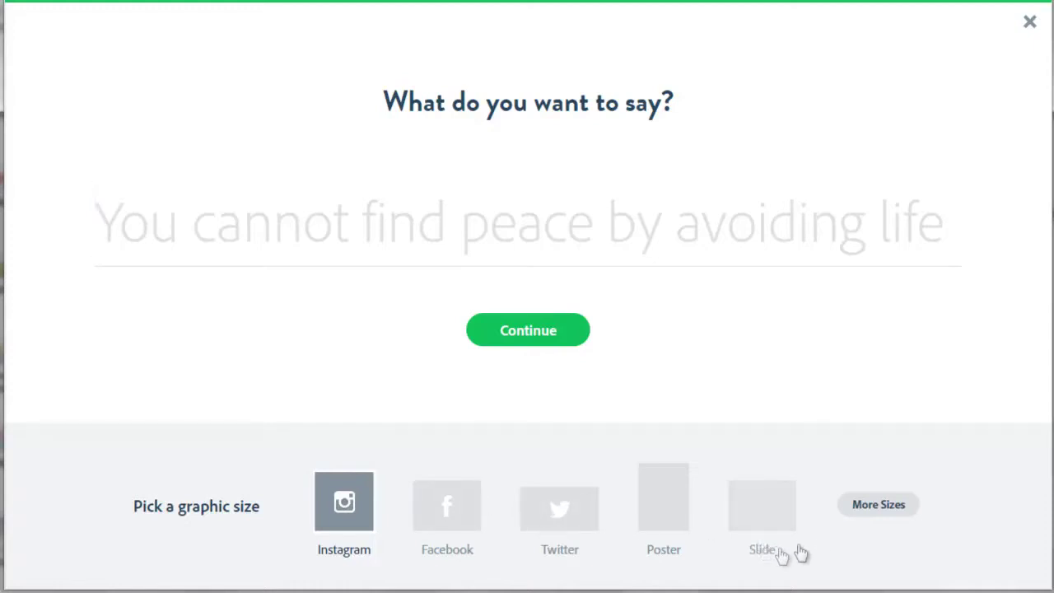
Choose the Facebook cover size and enter 'Facebook.com/TheCommonFactors' as the post text.
click(870, 506)
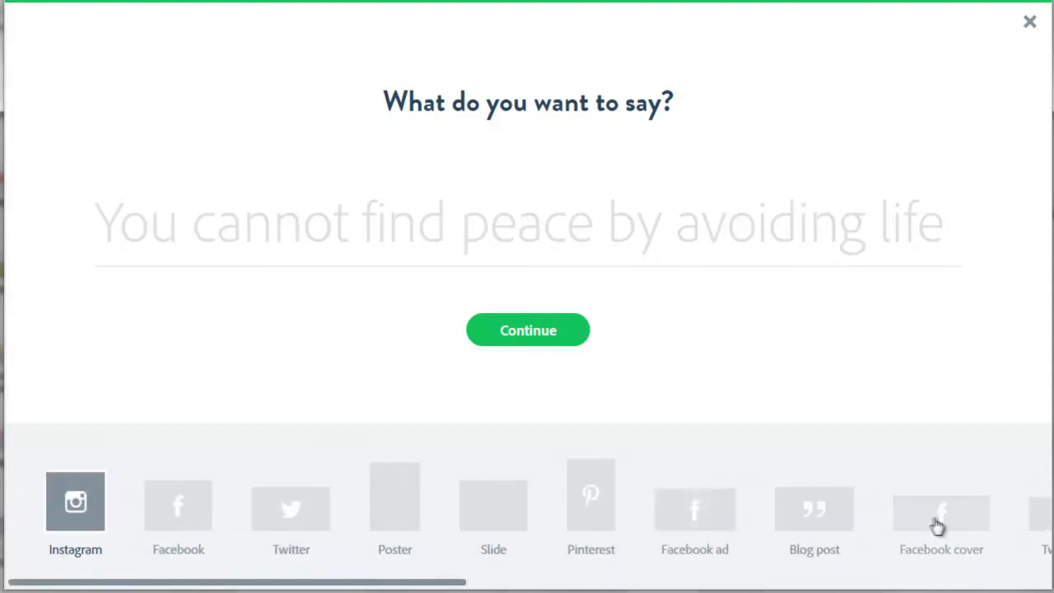
drag(434, 583, 617, 581)
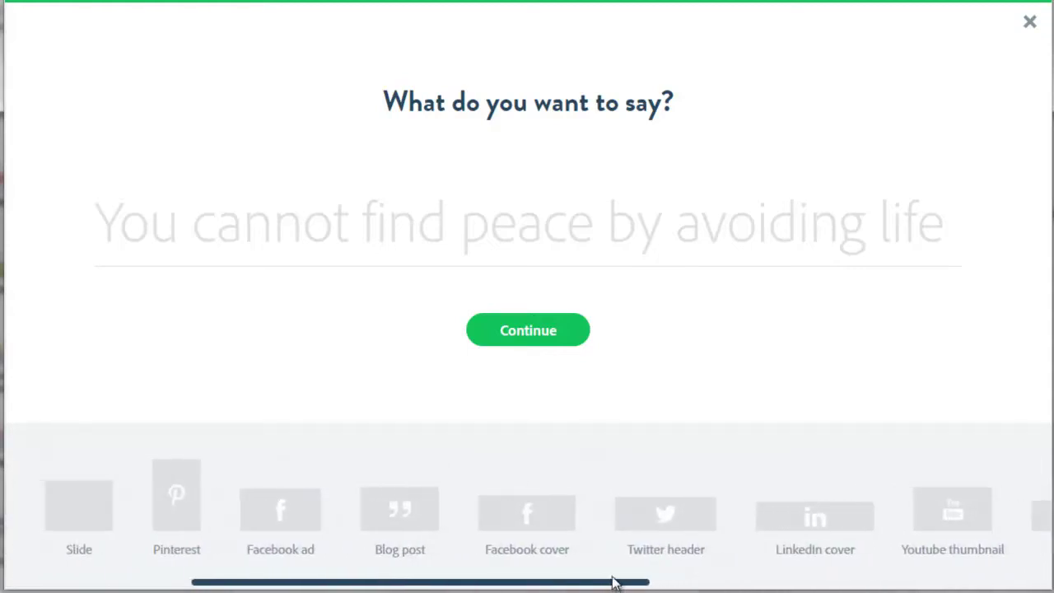
click(556, 517)
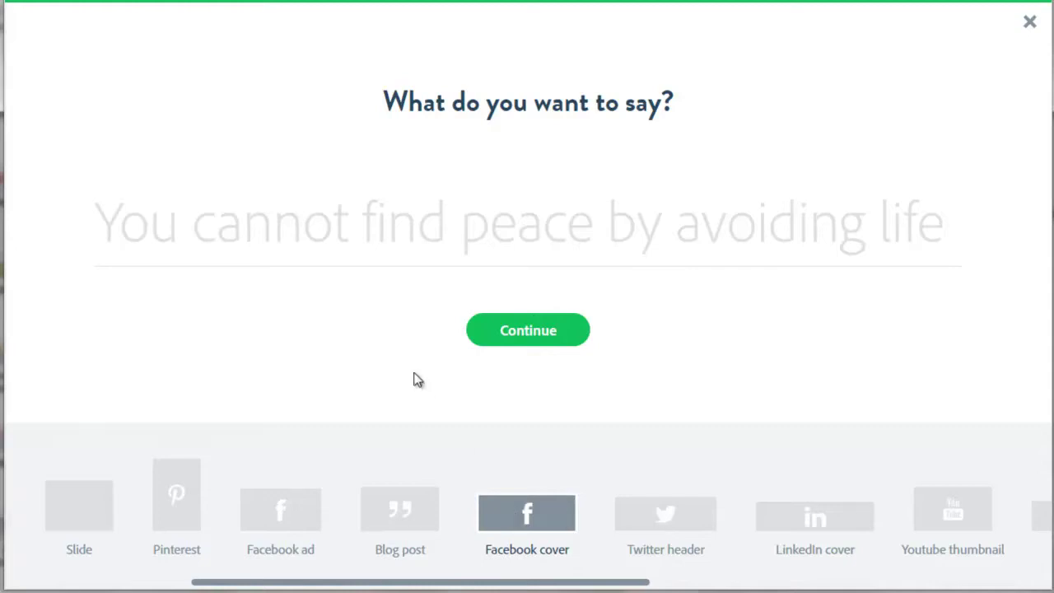
click(467, 216)
text(Faceb)
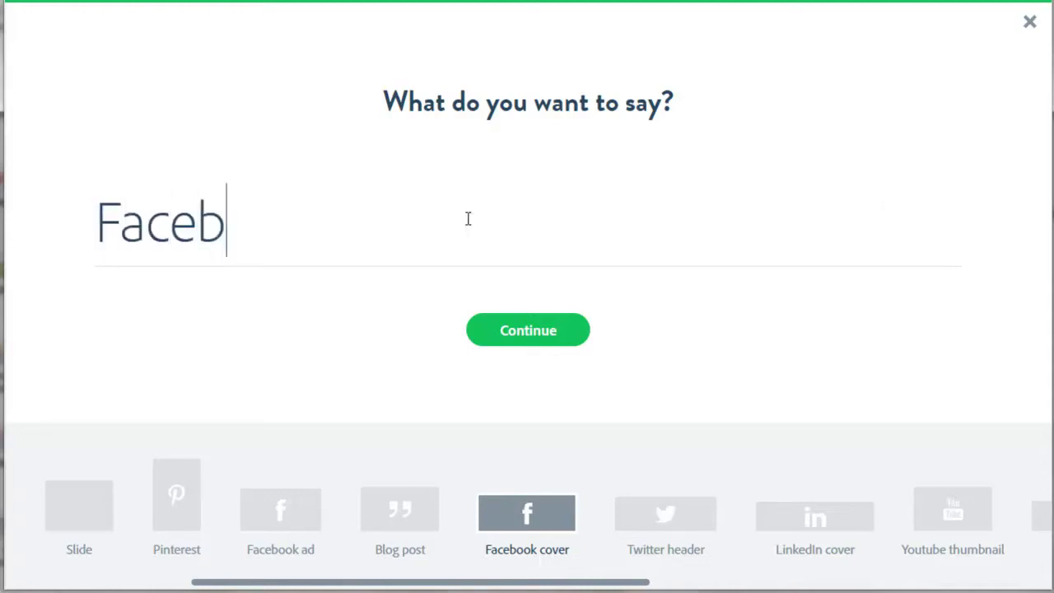
text(ook.com/)
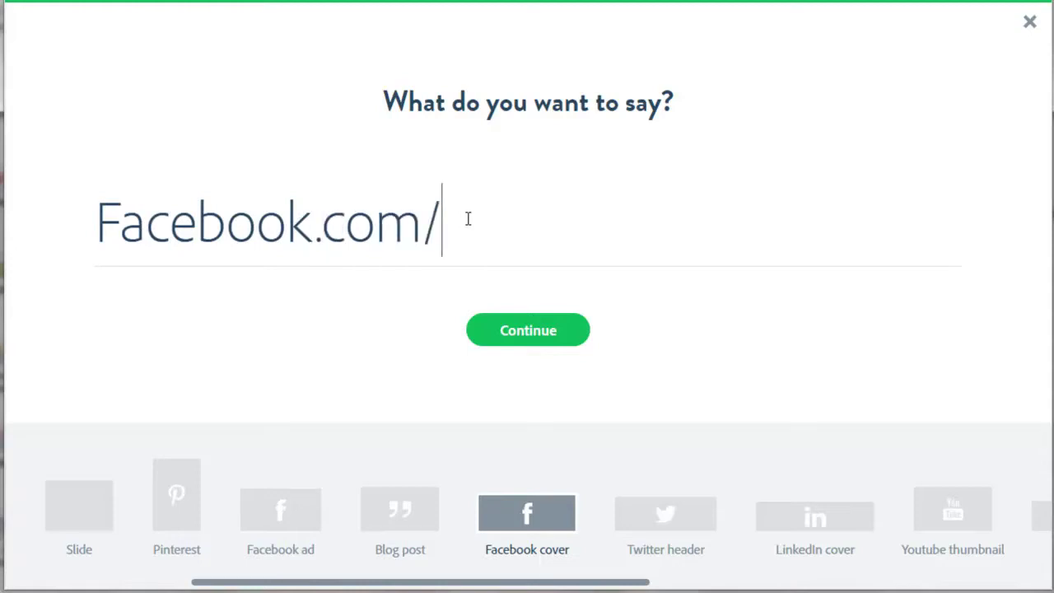
text(TheCo)
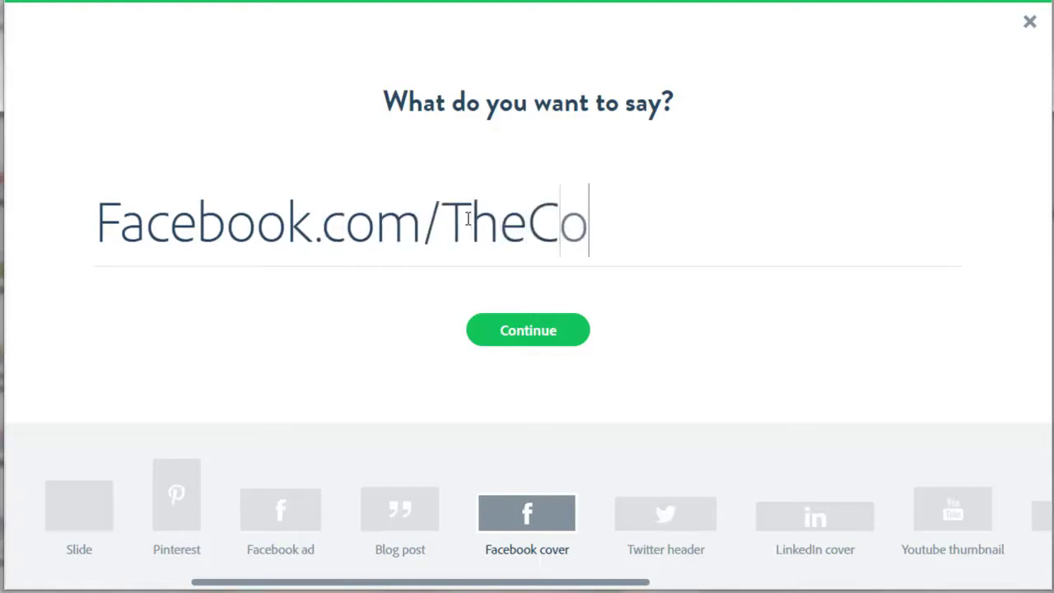
text(mmonFacto)
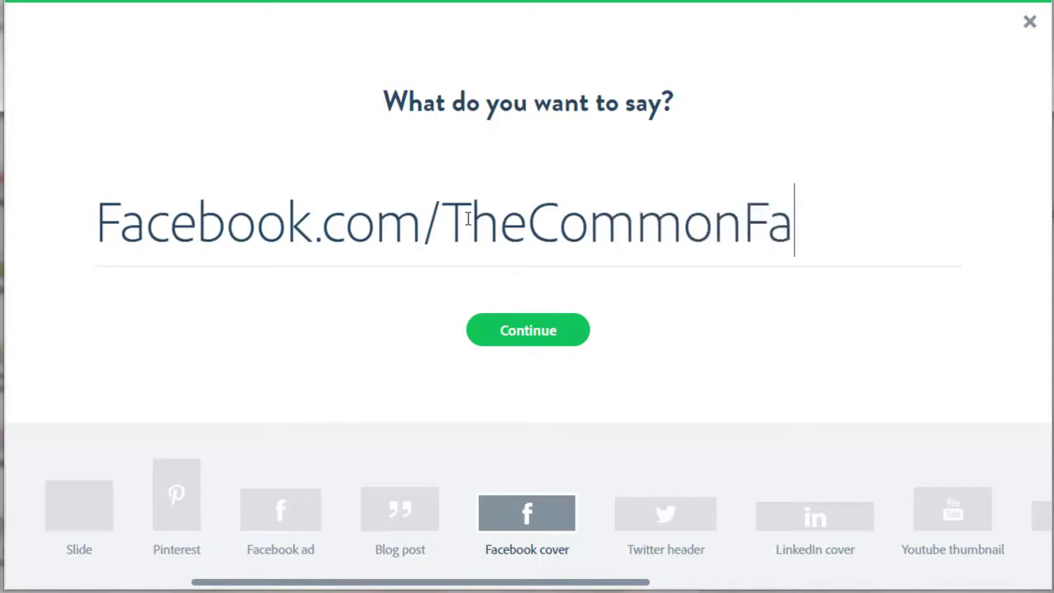
text(rs)
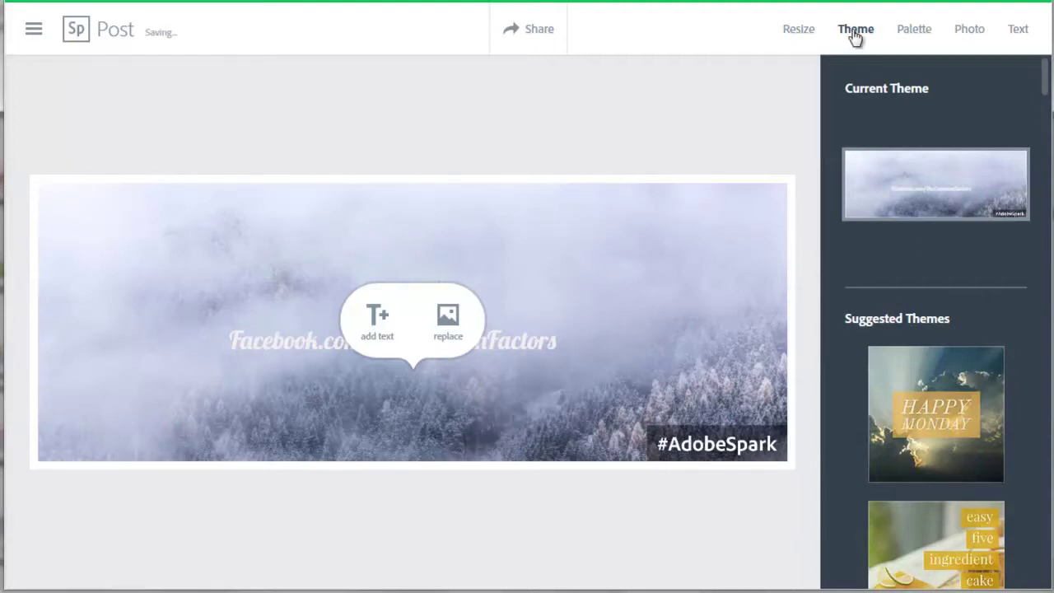
Preview the Palette, Photo and Text options, then return to the themes list.
click(914, 35)
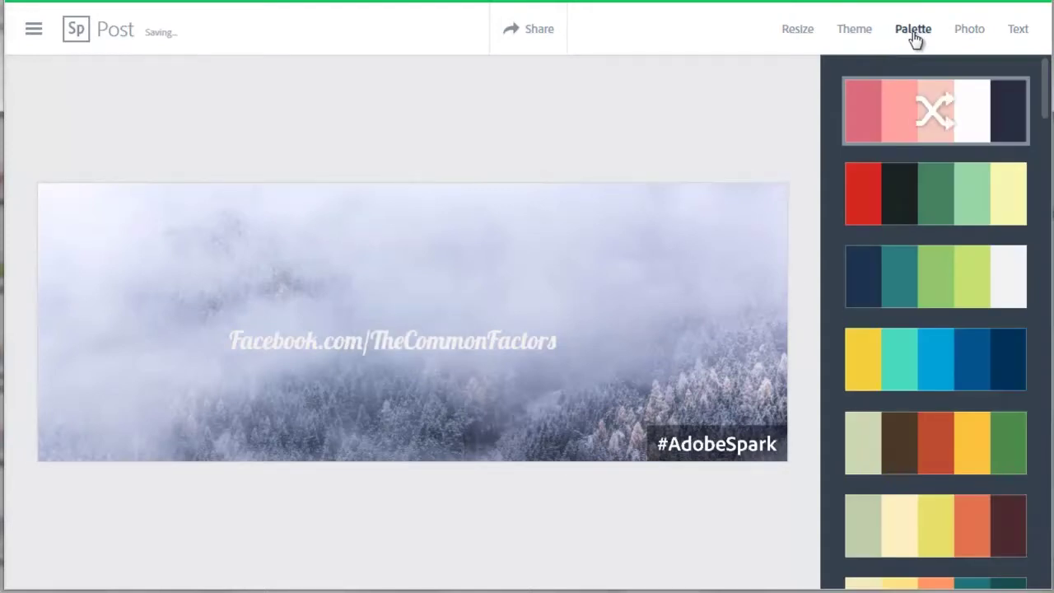
click(964, 37)
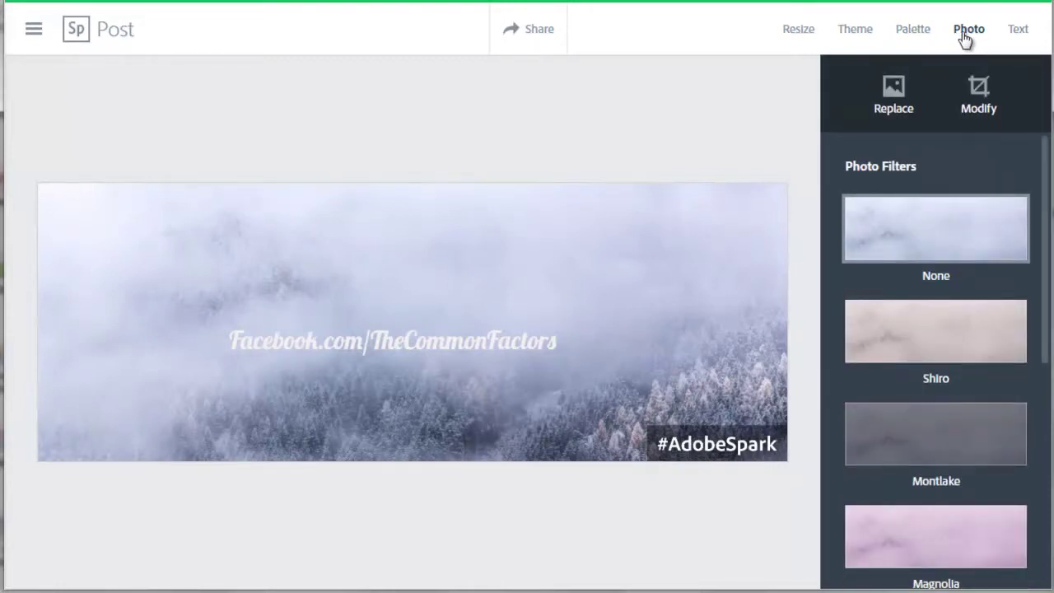
click(1016, 32)
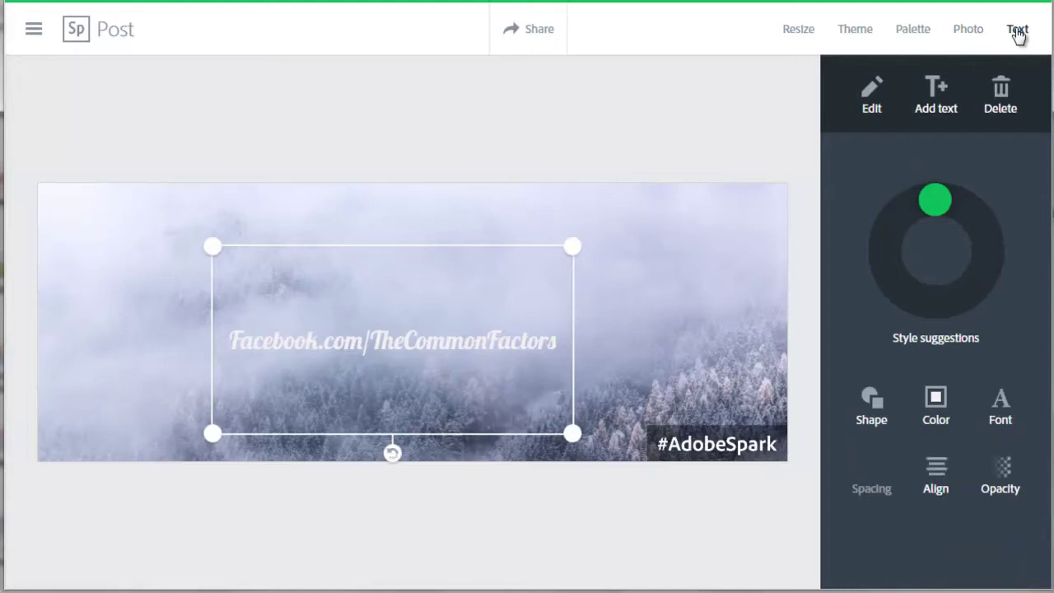
click(862, 35)
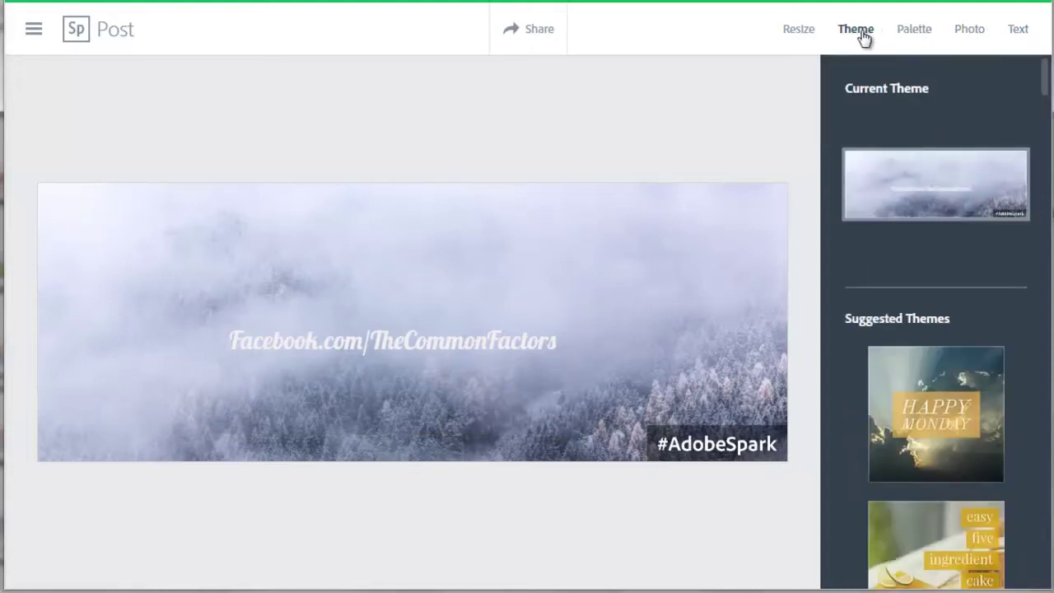
Try Happy Monday, Love, Shine On and Easy Soups themes, settling on Gifts For Her.
scroll(960, 177, down, 3)
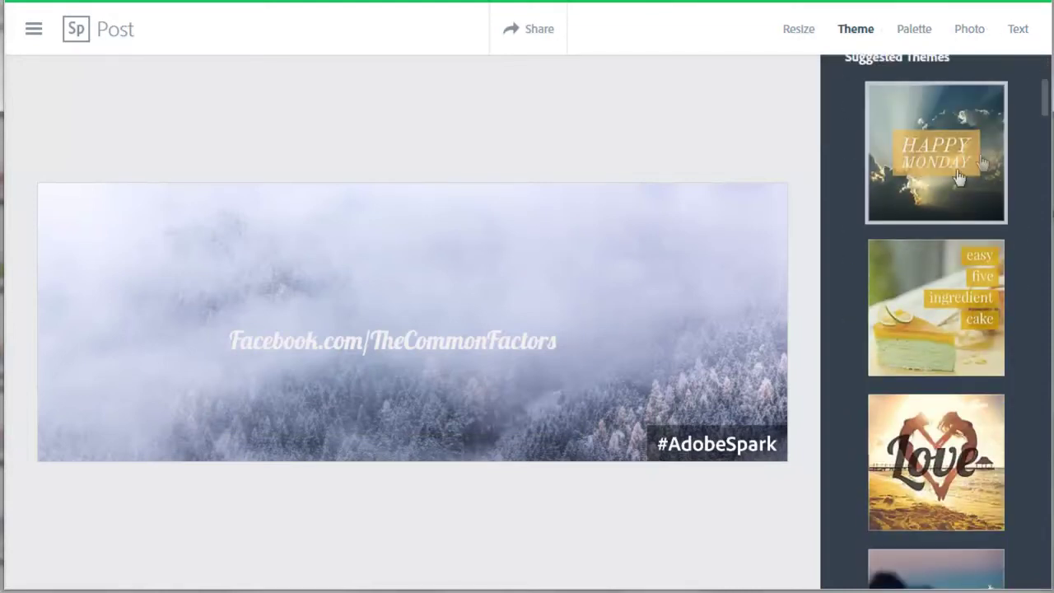
click(955, 180)
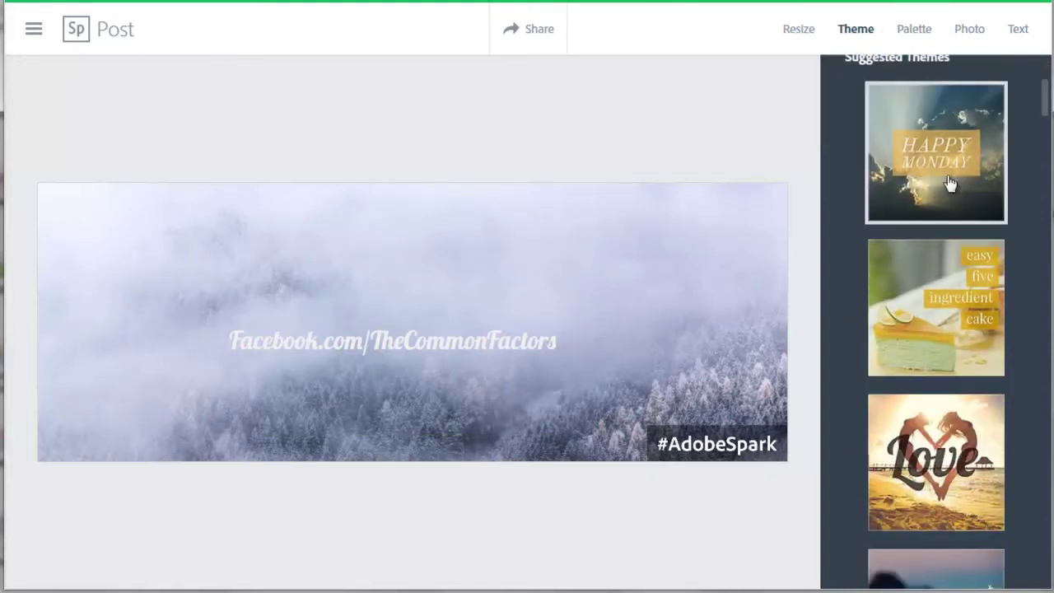
click(922, 305)
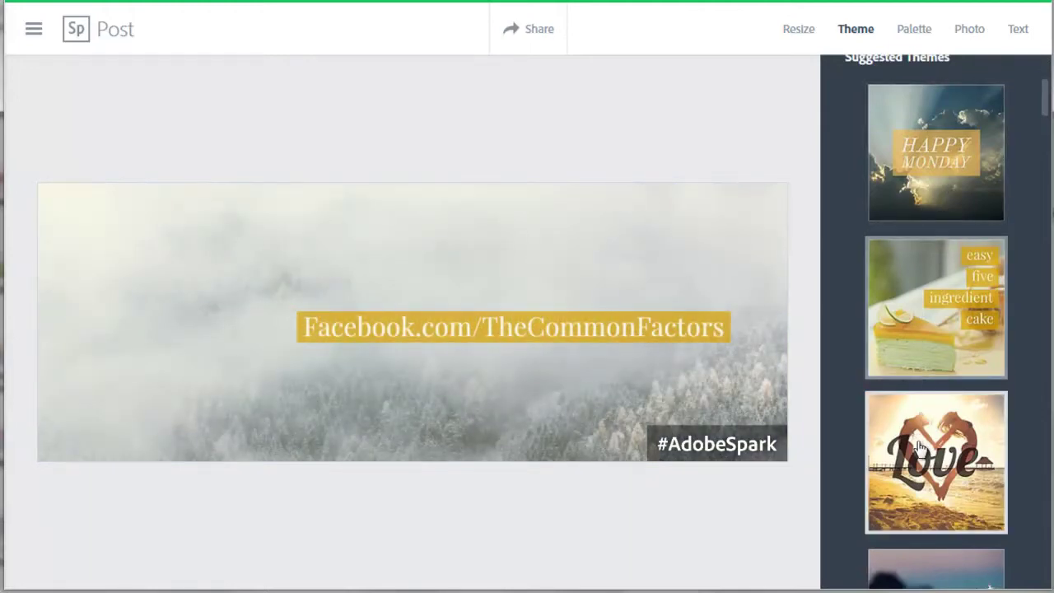
click(920, 445)
scroll(918, 370, down, 5)
click(909, 189)
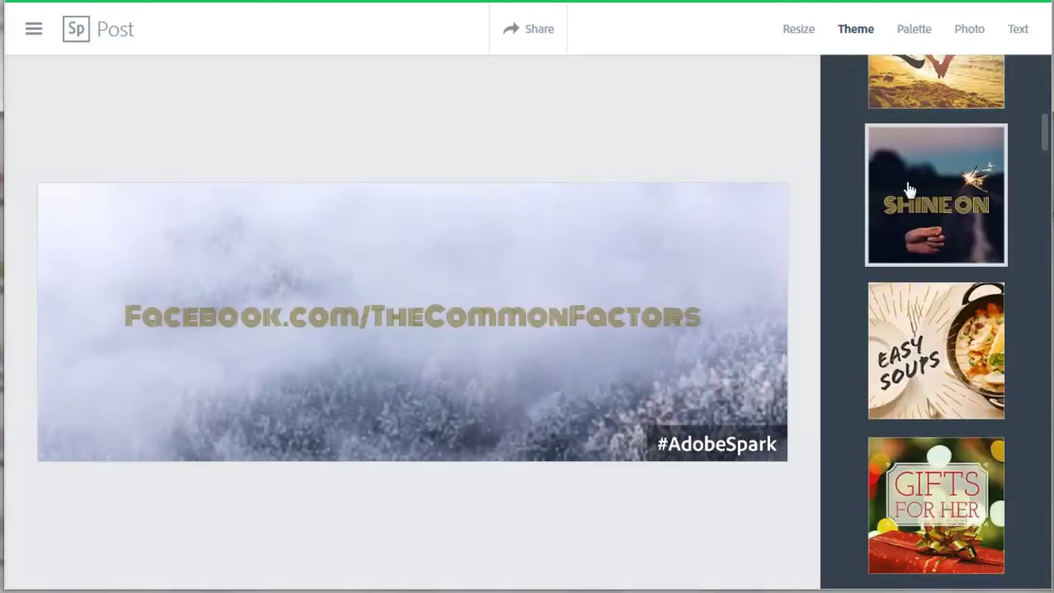
click(922, 350)
click(923, 503)
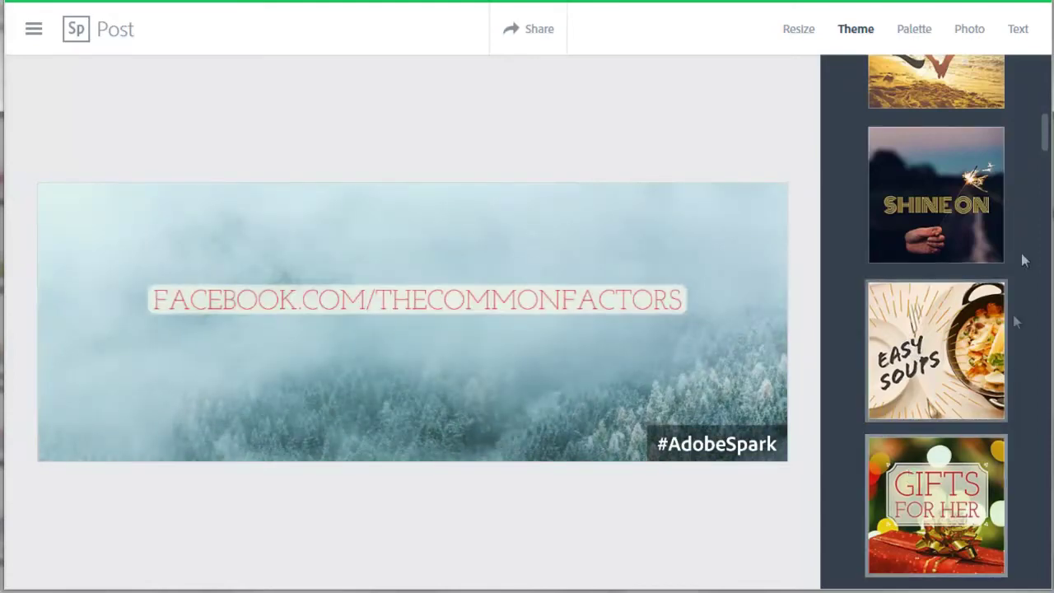
click(973, 34)
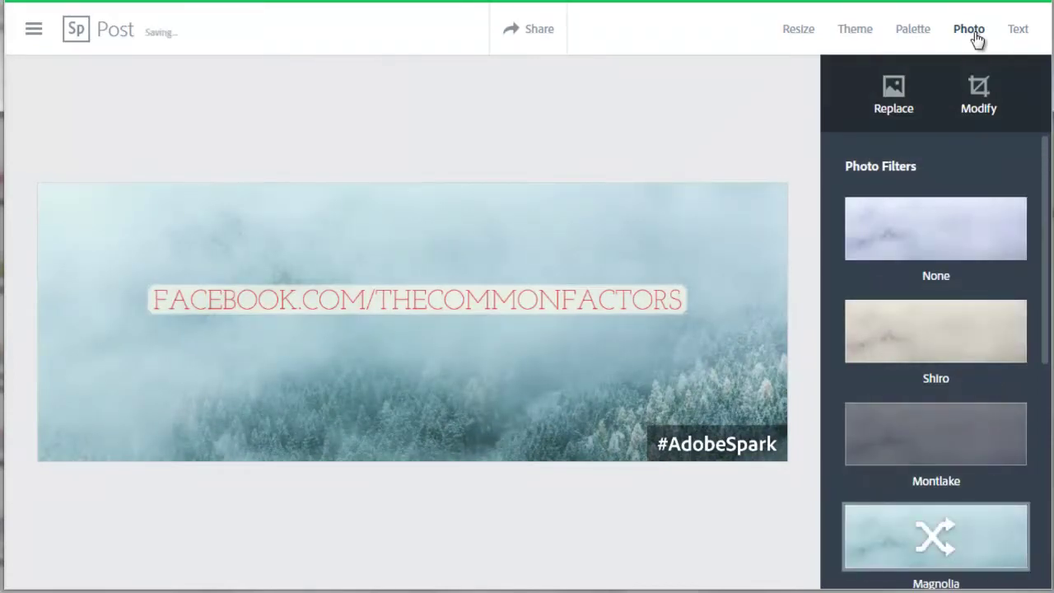
Search the online photos for 'sunrise' to replace the background.
click(898, 97)
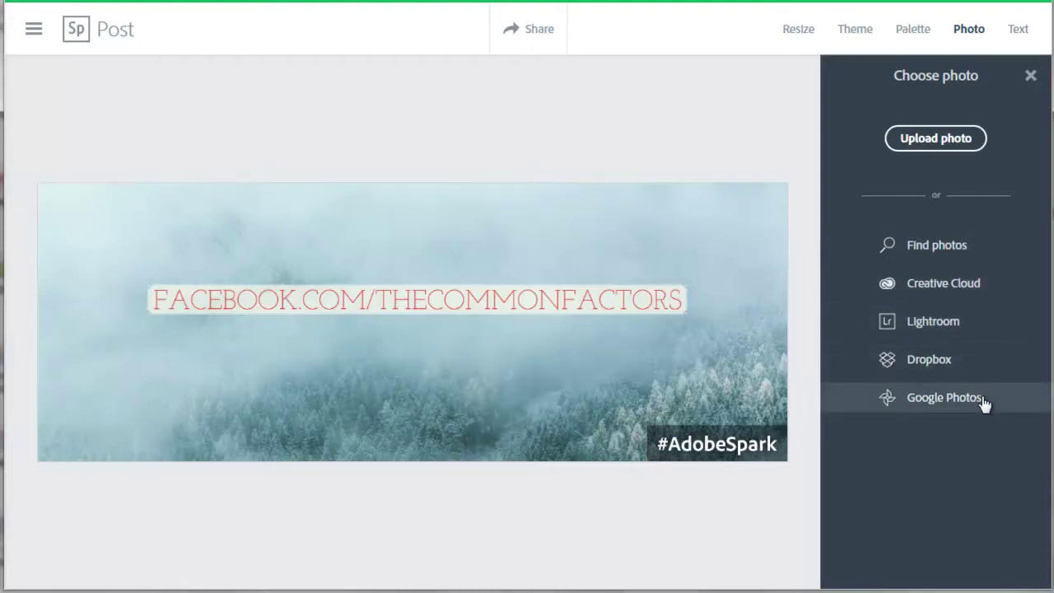
click(958, 246)
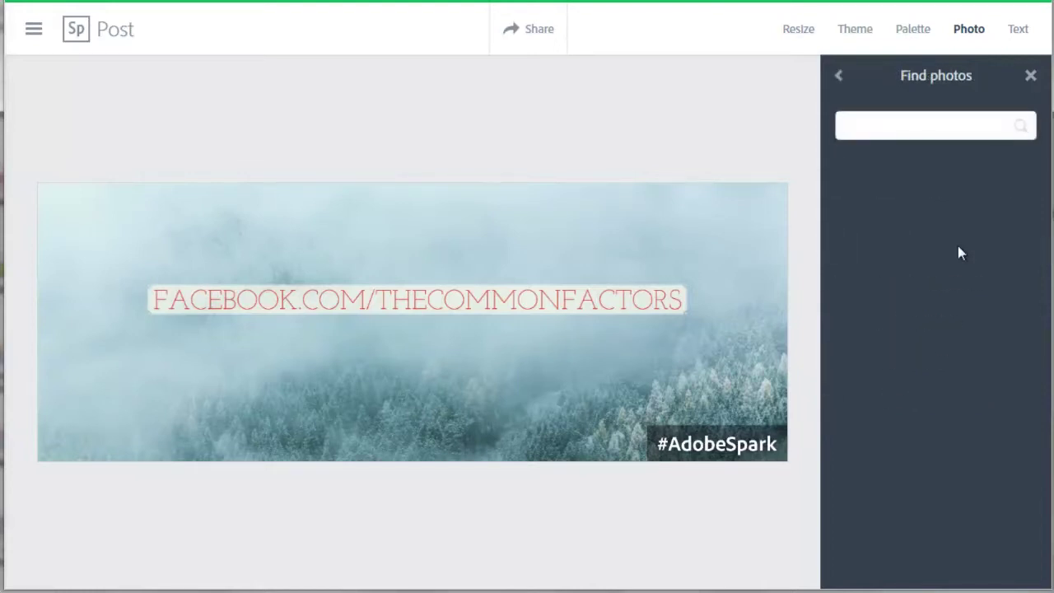
text(sunrise)
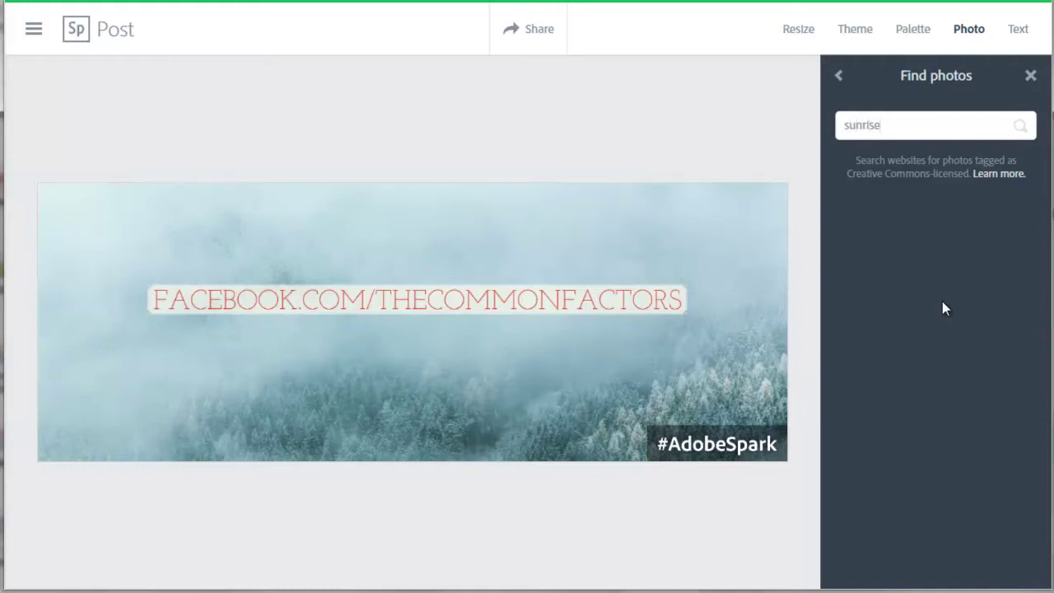
click(1021, 129)
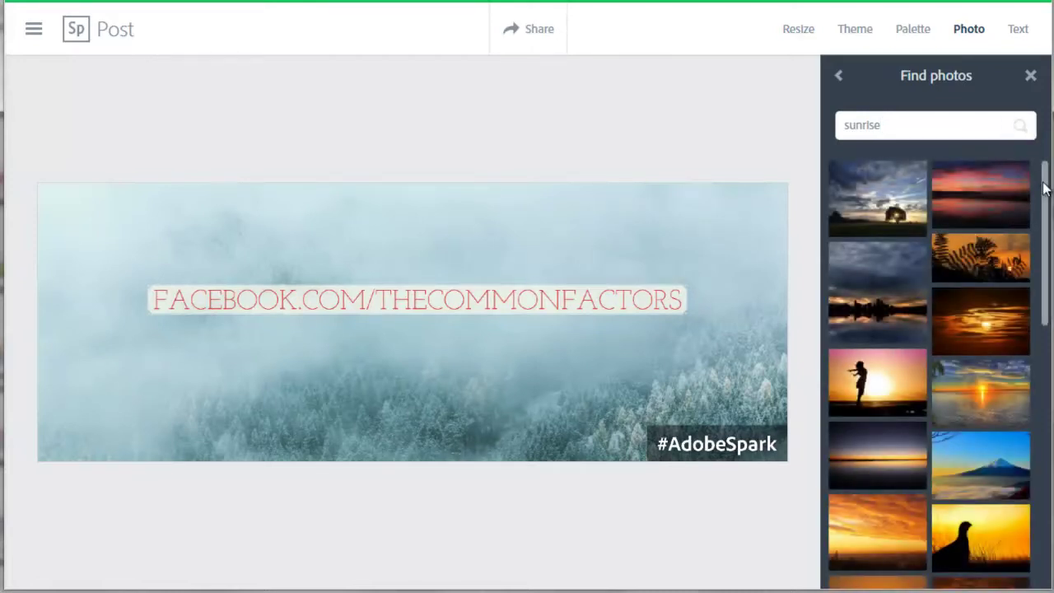
Use the tall-ship sunrise photo as background and reposition it so the whole ship shows.
drag(1044, 188, 1039, 511)
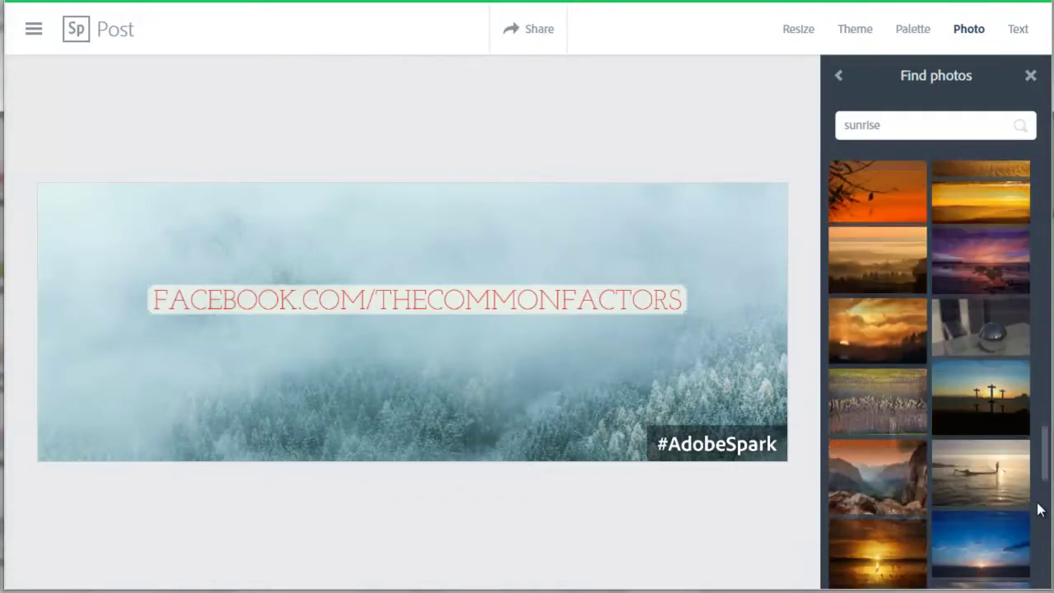
scroll(1039, 511, down, 10)
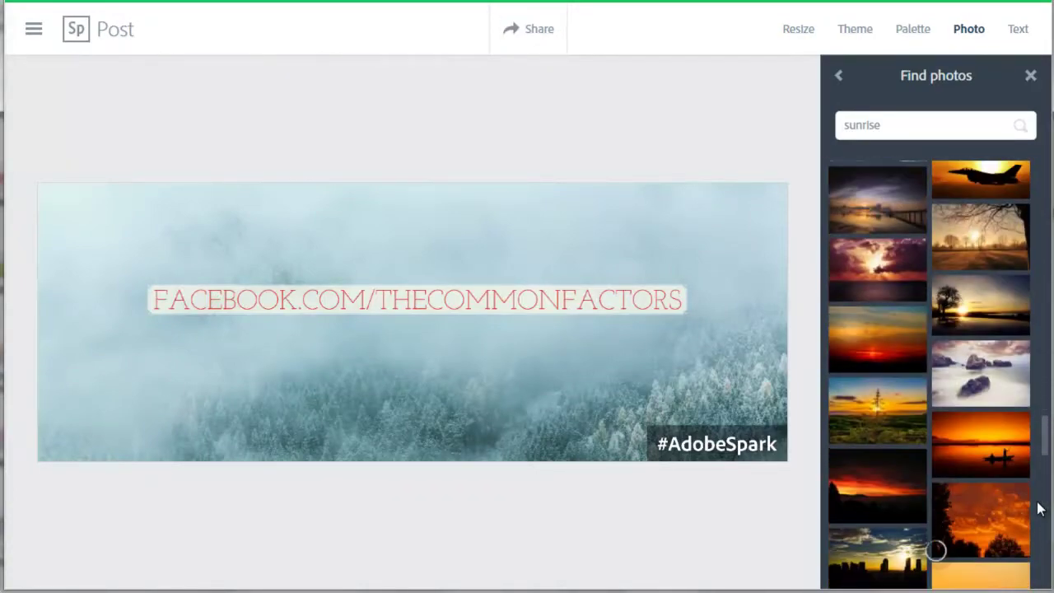
scroll(1040, 510, down, 5)
click(969, 436)
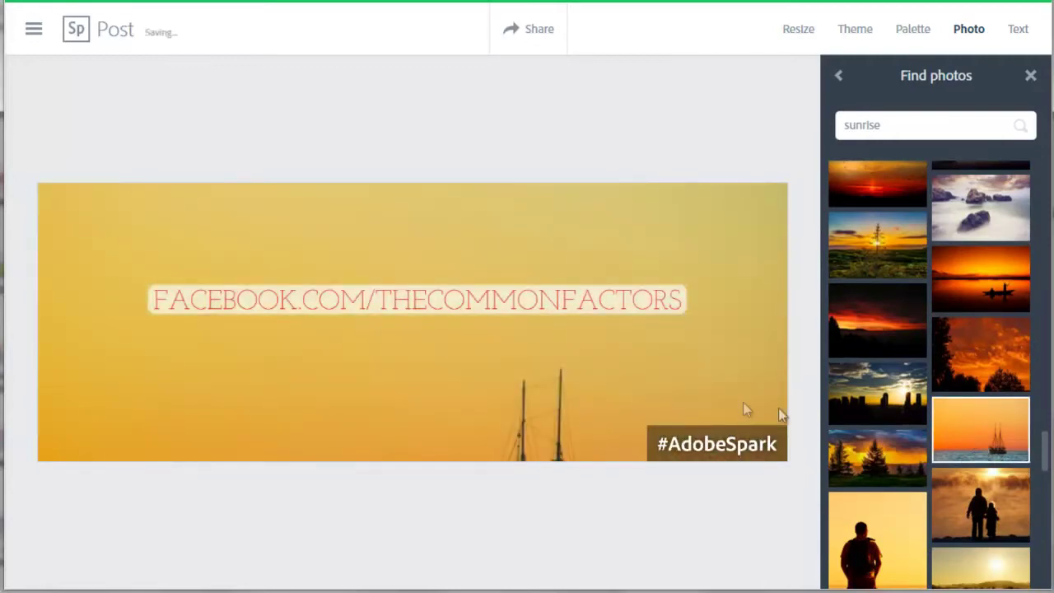
drag(615, 403, 614, 294)
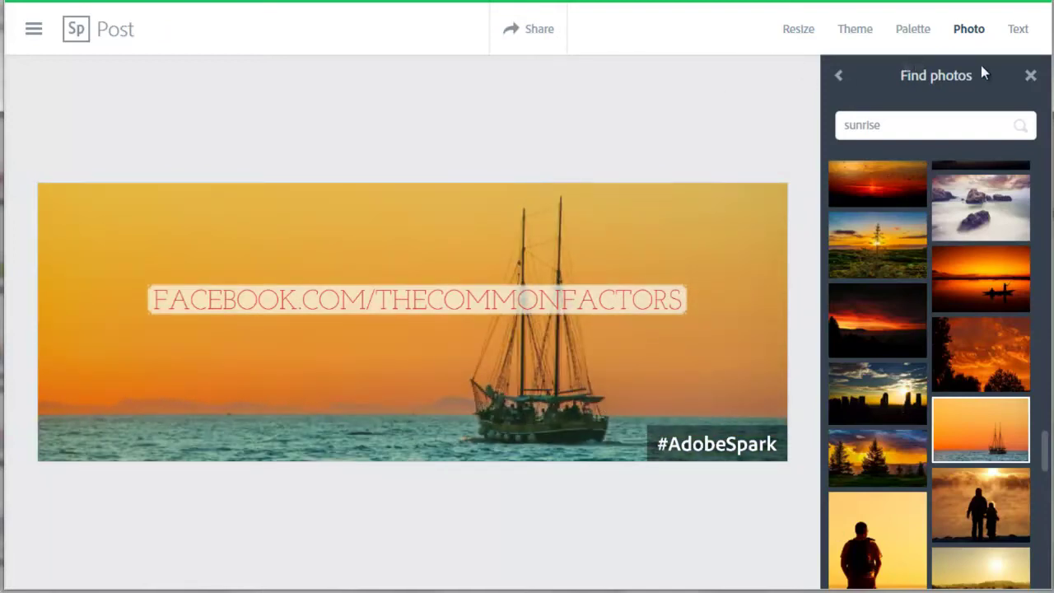
Show the URL text options, cancelling the Edit and Add text overlays without changes.
click(1018, 30)
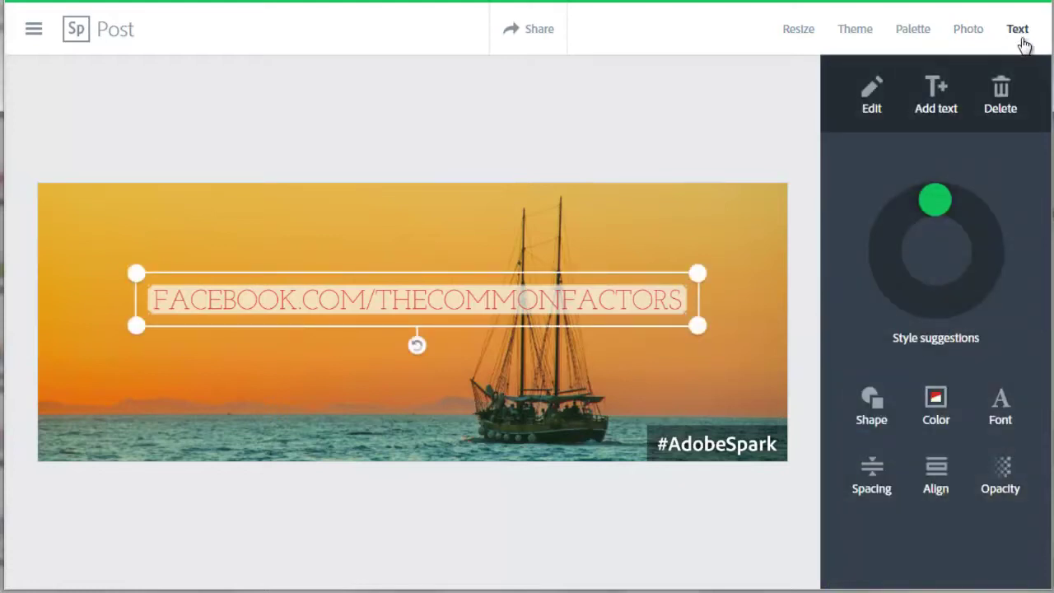
click(871, 96)
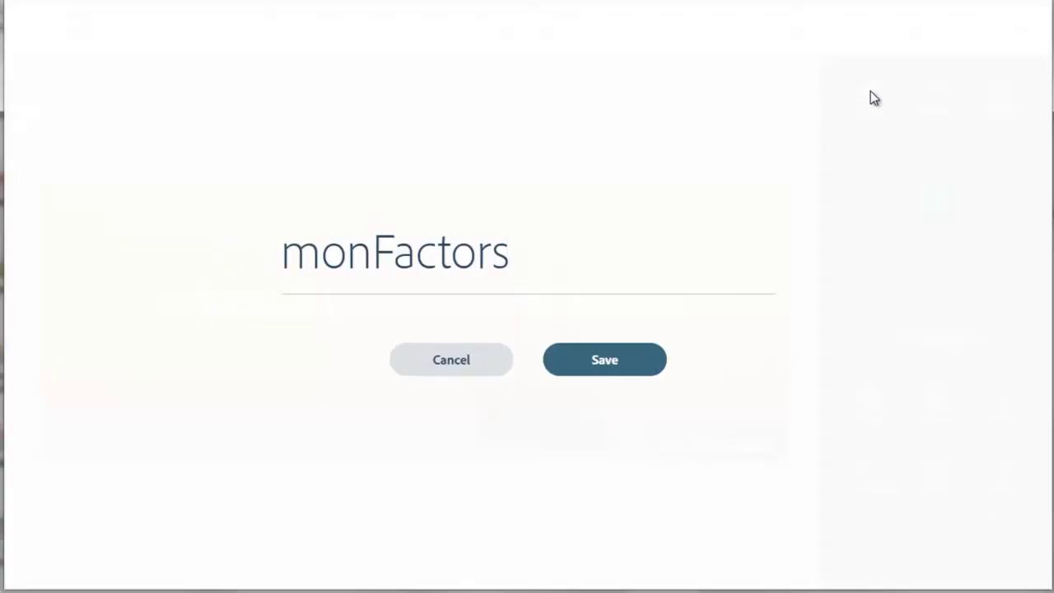
click(468, 362)
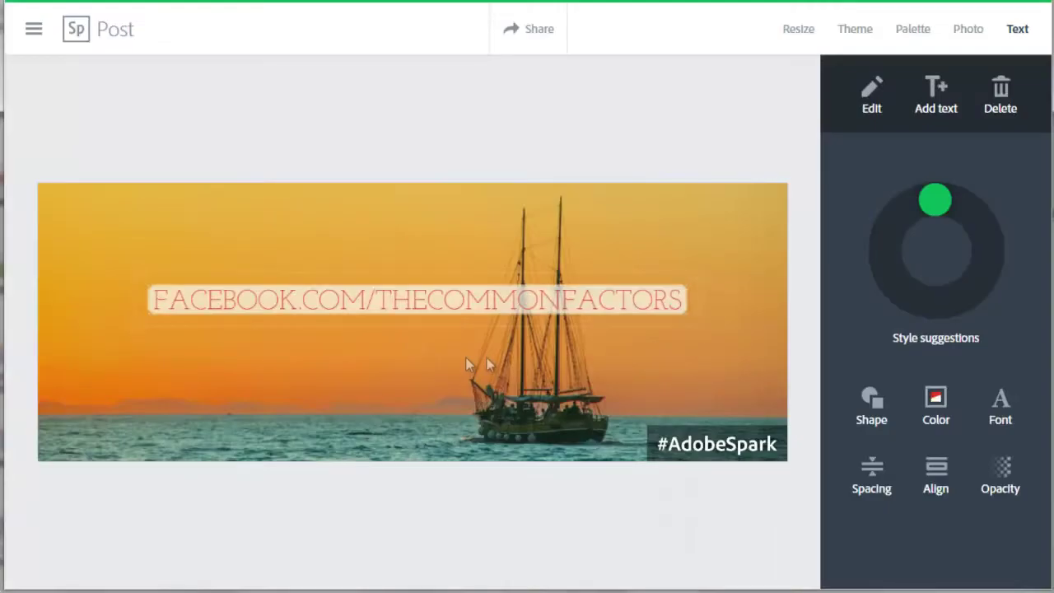
click(943, 105)
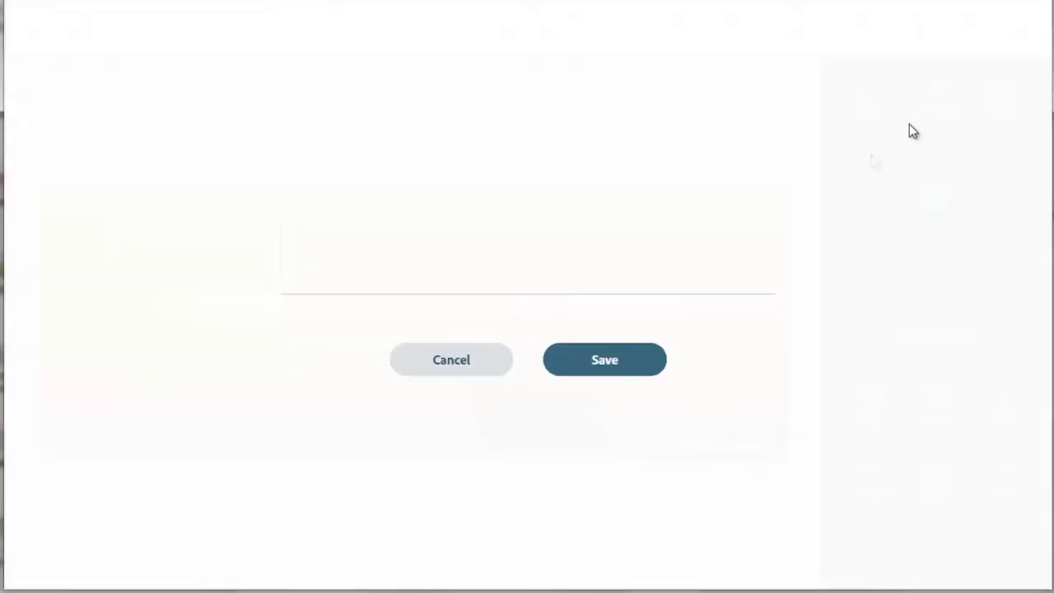
click(477, 365)
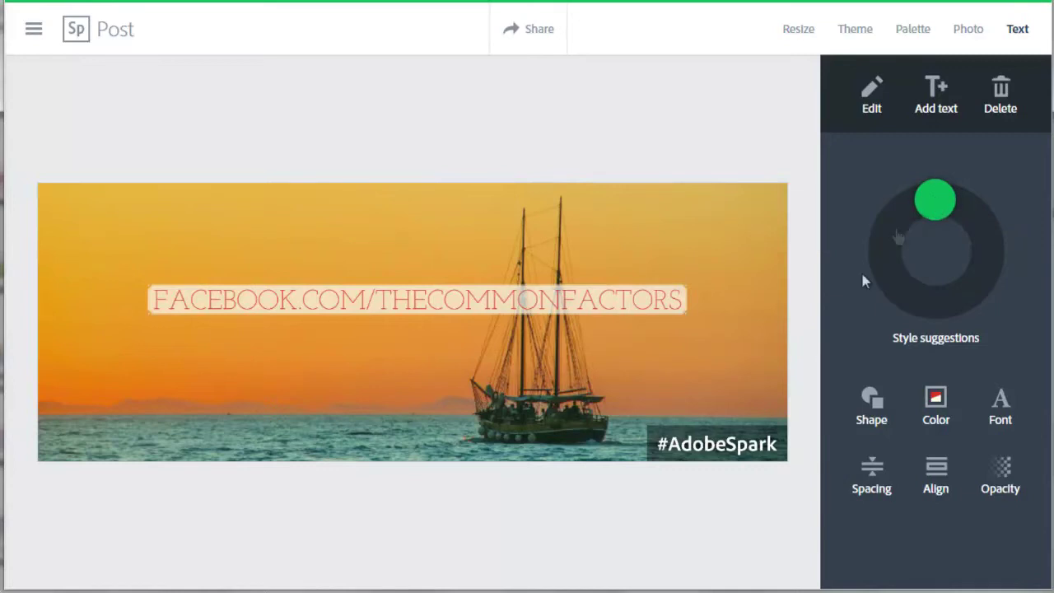
Give the URL text the Facebook social icon shape after trying Instagram, Pinterest and Twitter.
click(873, 401)
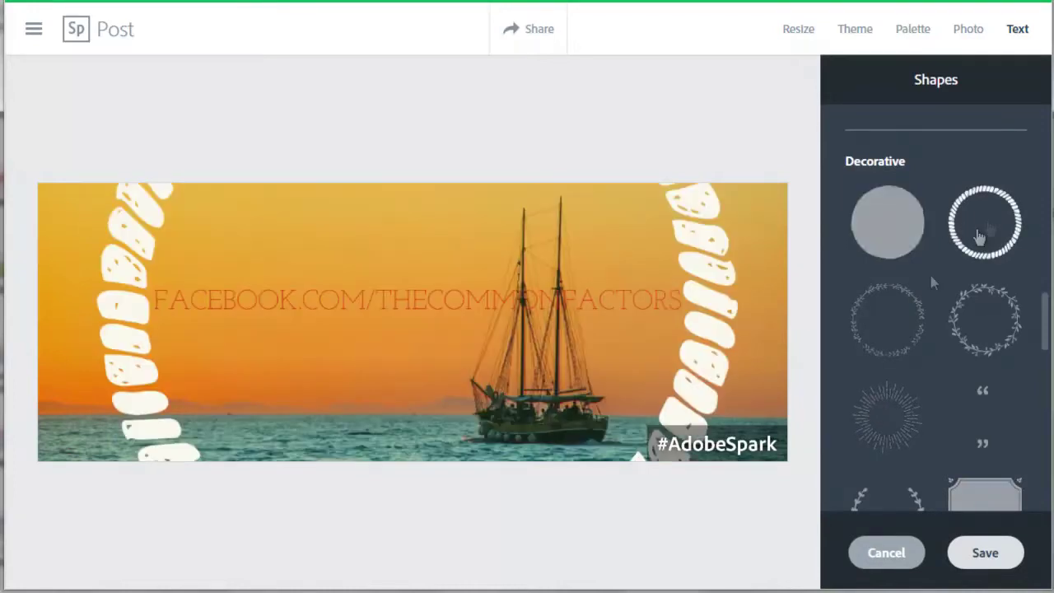
scroll(988, 228, down, 3)
click(988, 228)
drag(1045, 366, 1049, 484)
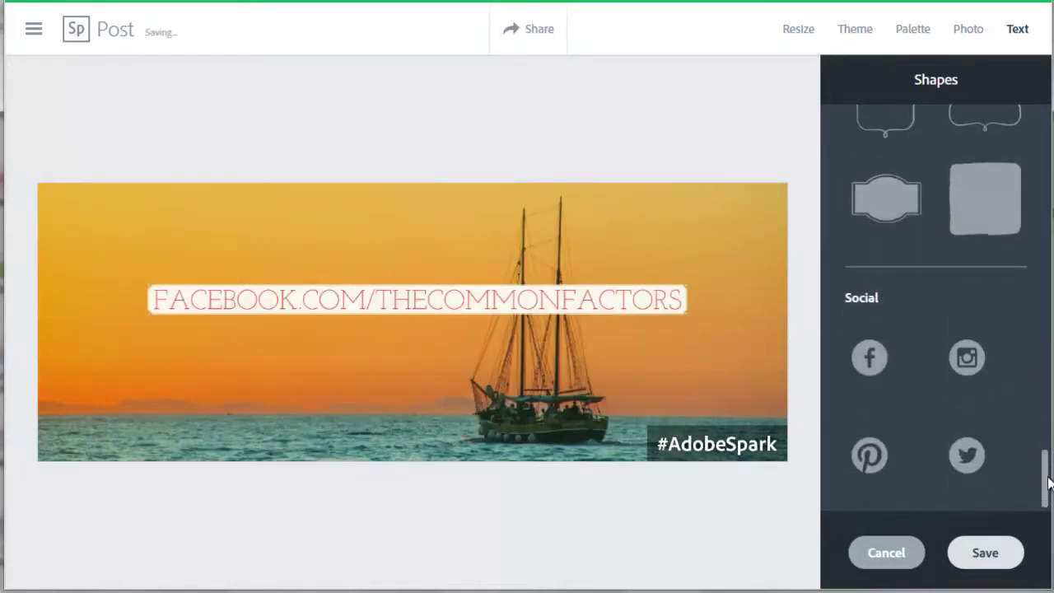
click(869, 360)
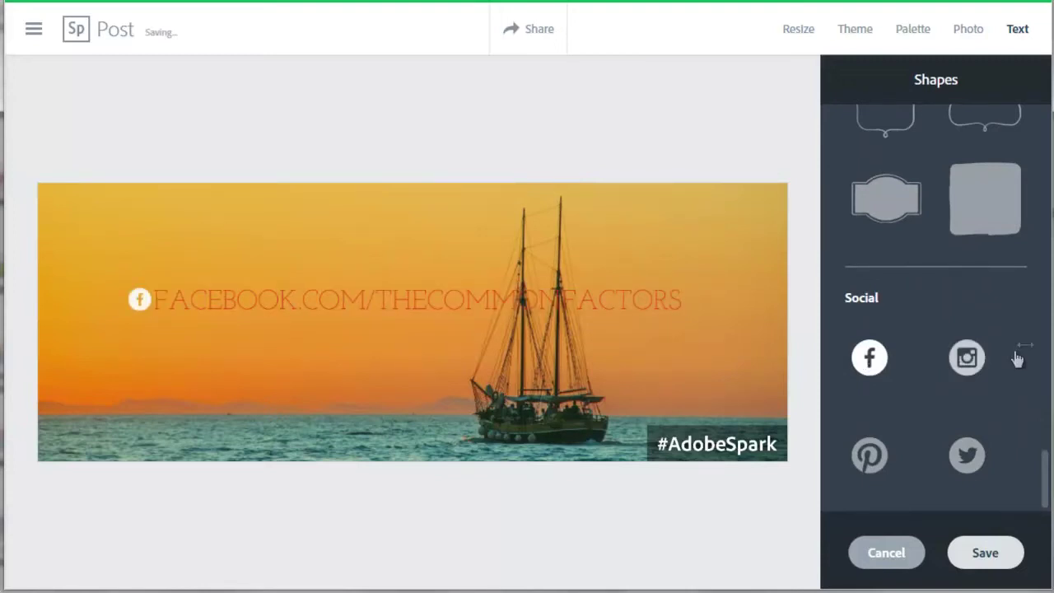
click(986, 363)
click(876, 455)
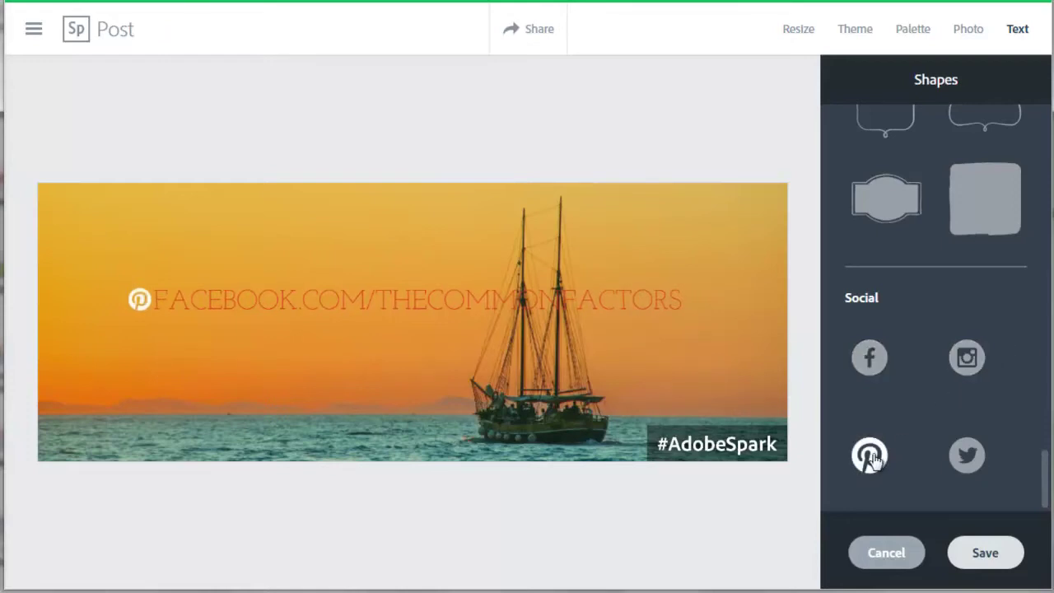
click(976, 459)
click(869, 357)
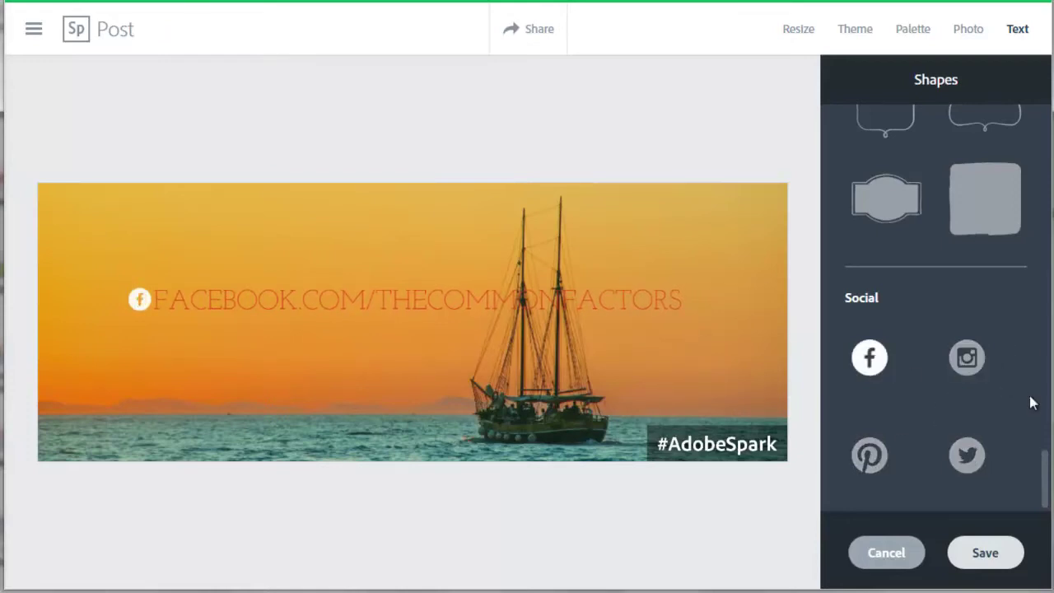
scroll(1046, 428, up, 2)
scroll(1050, 437, up, 10)
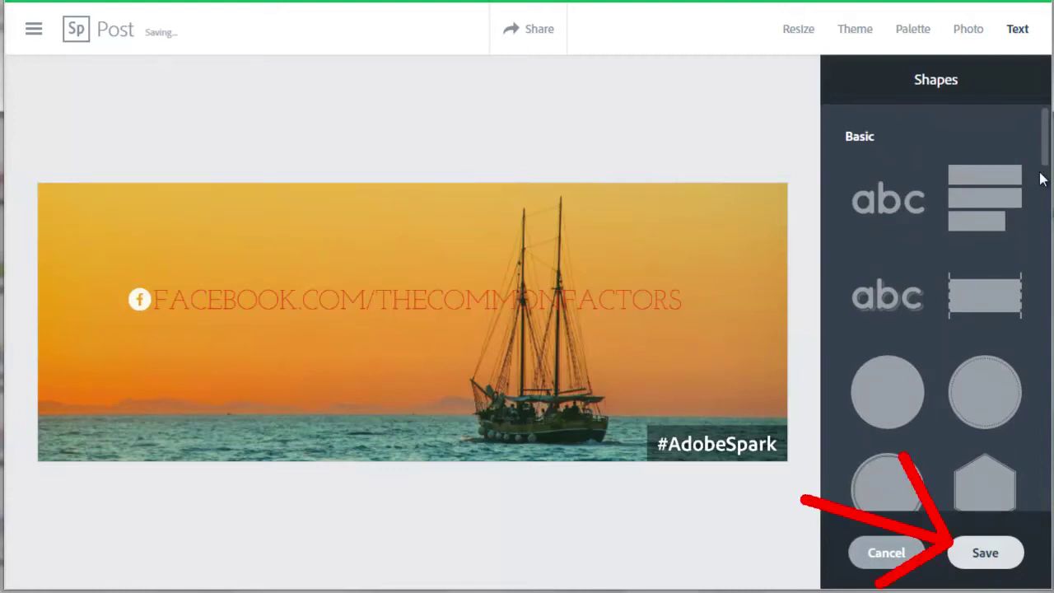
click(985, 553)
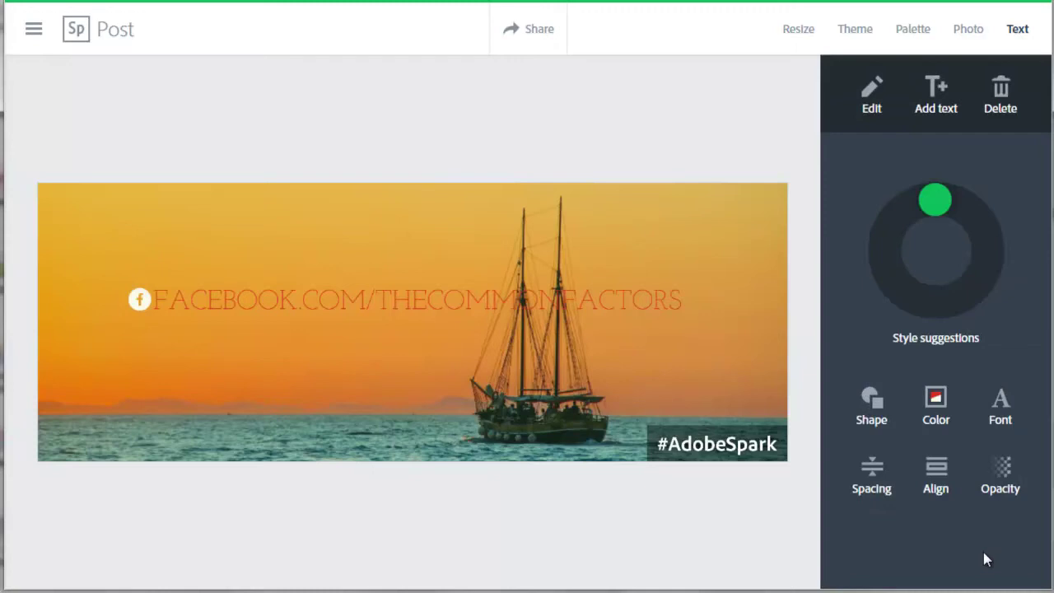
Set the URL font to Montserrat after trying Cantata One, Josefin Slab, Lora and Playfair.
click(998, 409)
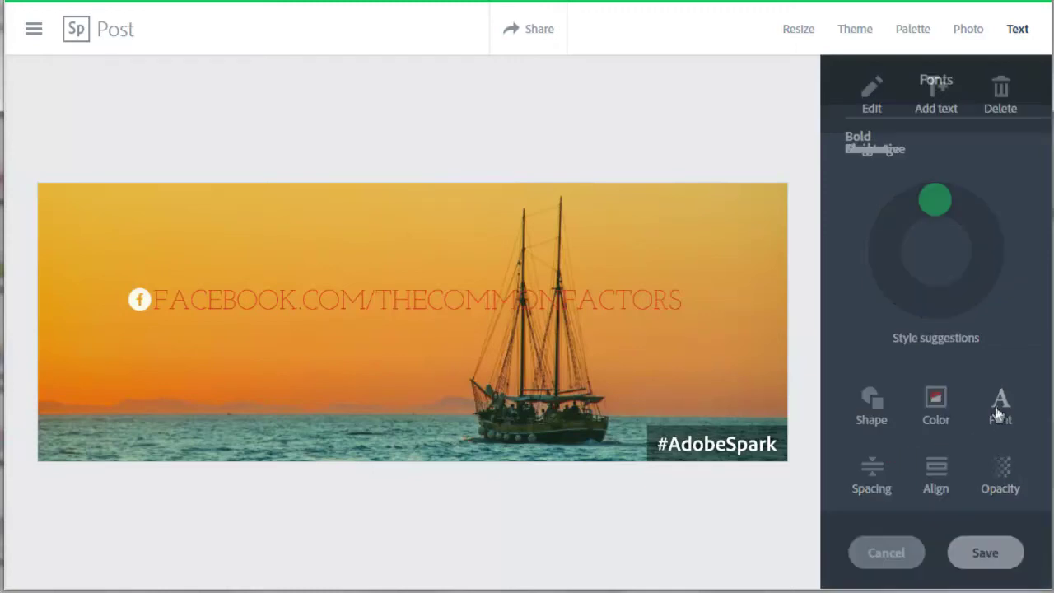
click(907, 204)
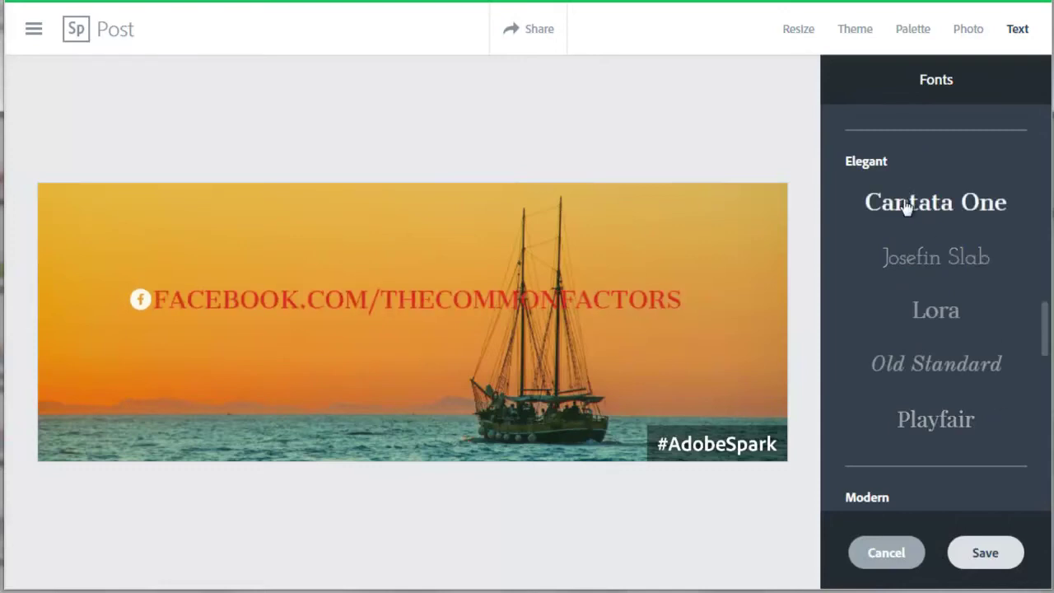
click(920, 261)
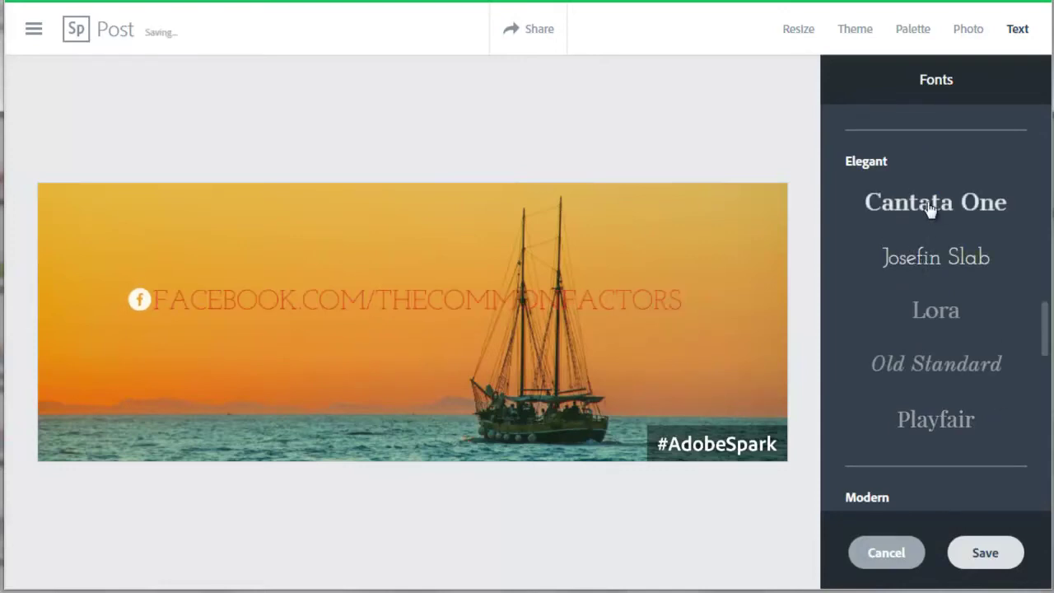
click(927, 338)
click(930, 363)
click(931, 421)
scroll(931, 422, down, 4)
click(937, 374)
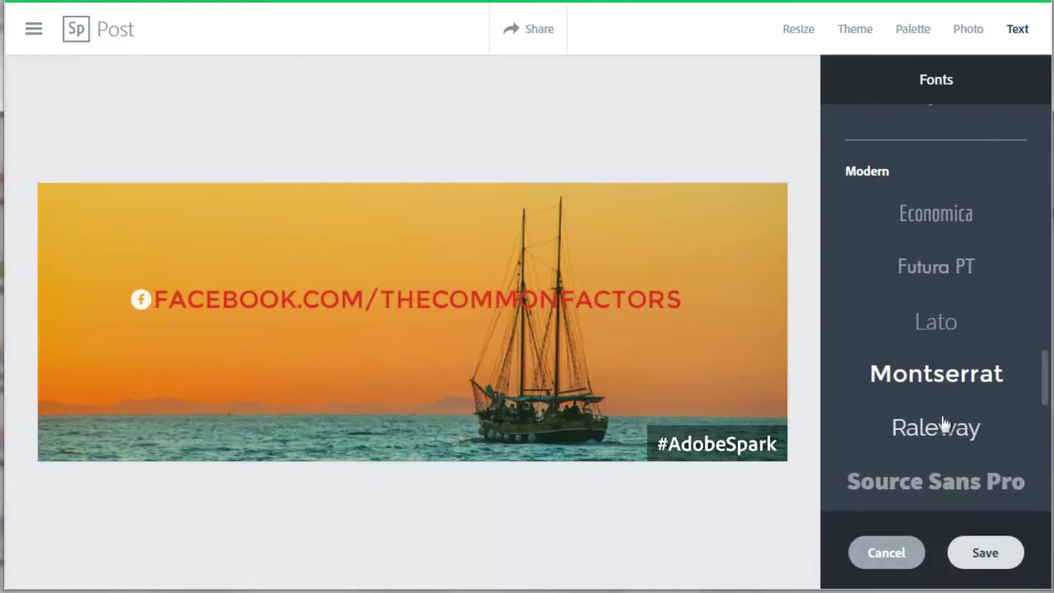
drag(1044, 387, 1034, 122)
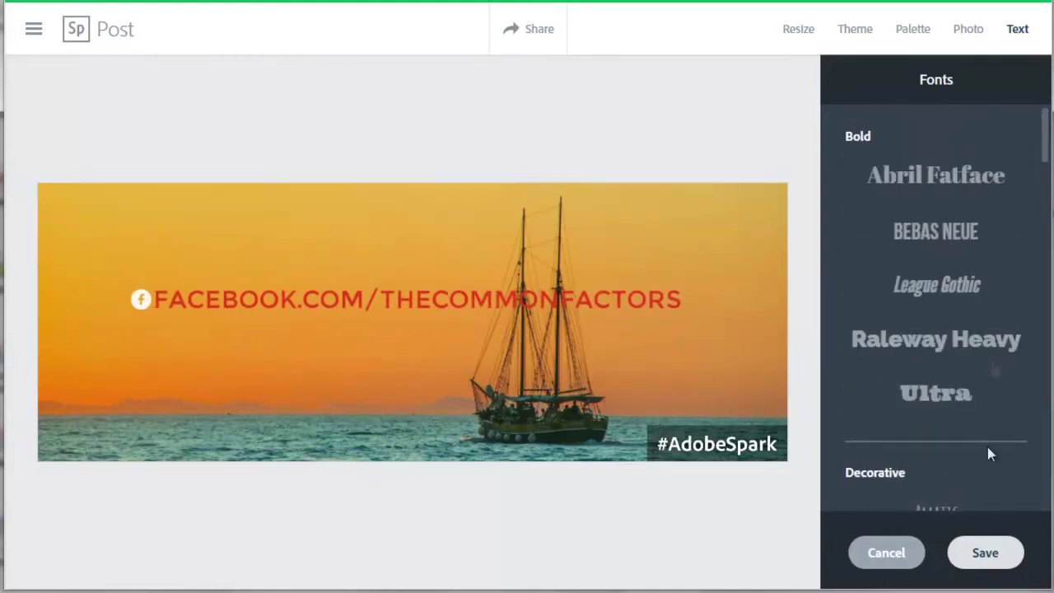
click(983, 551)
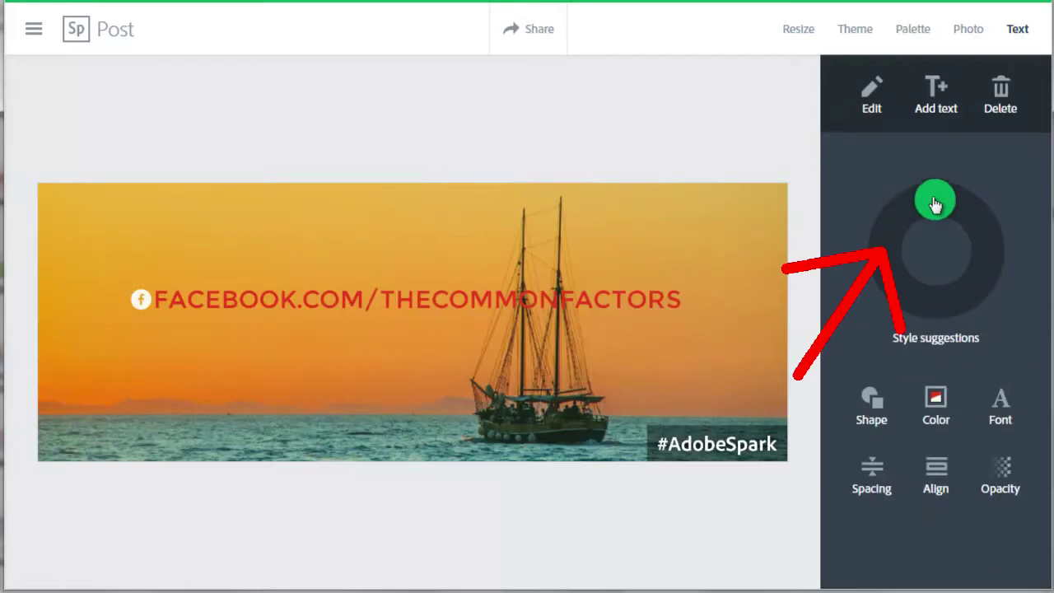
Drag the URL text block to the cover's top-left corner and show the photo filters.
mouse_move(935, 204)
mouse_down()
mouse_move(965, 217)
mouse_move(933, 216)
mouse_move(971, 223)
mouse_move(977, 275)
mouse_move(957, 297)
mouse_move(920, 301)
mouse_move(899, 276)
mouse_move(899, 250)
mouse_move(896, 272)
mouse_move(931, 301)
mouse_move(993, 265)
mouse_move(974, 218)
mouse_move(941, 209)
mouse_up()
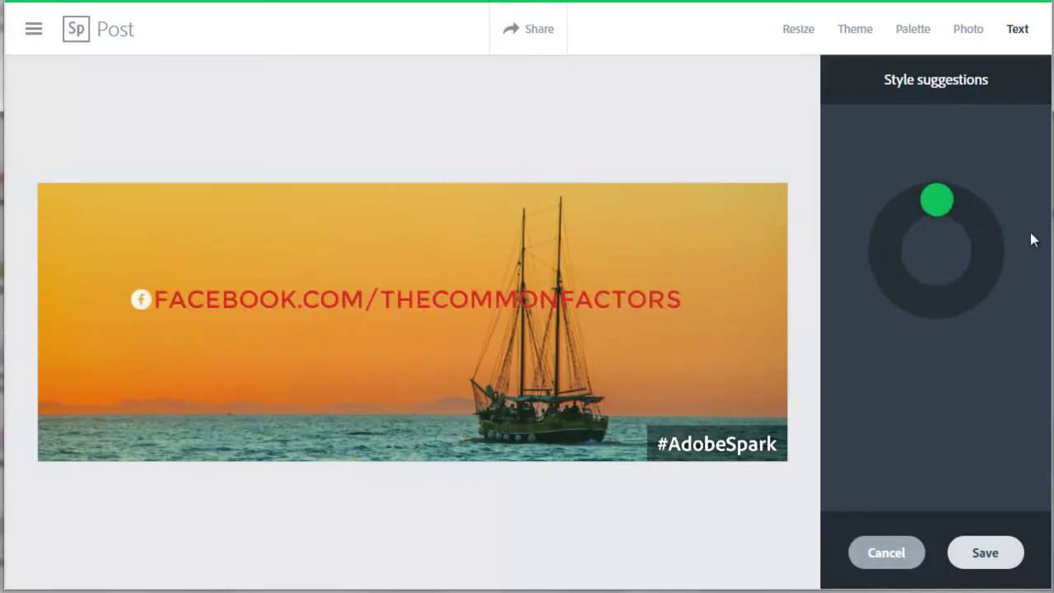
click(452, 301)
drag(452, 301, 382, 229)
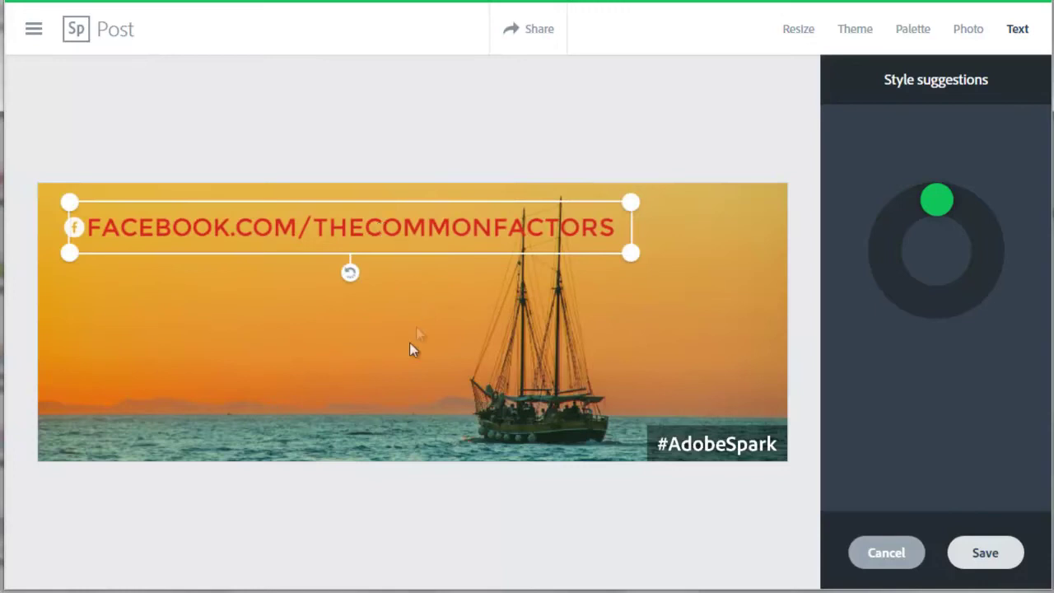
click(654, 354)
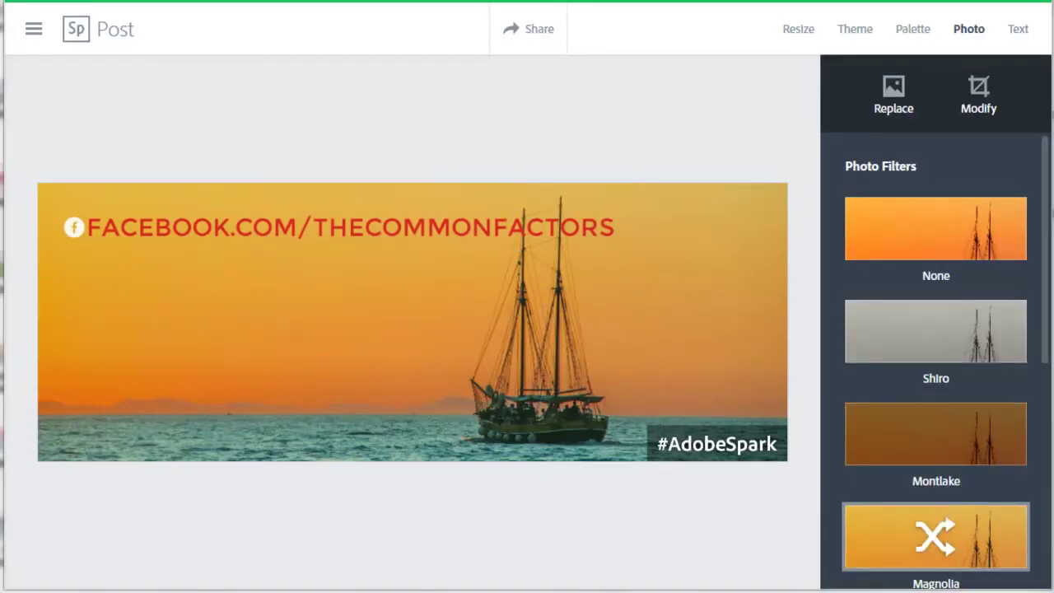
click(935, 228)
Preview Shiro, Montlake, Magnolia, Joule, Fremont, Theo and Marion filters, then restore no filter and show the palettes.
click(992, 330)
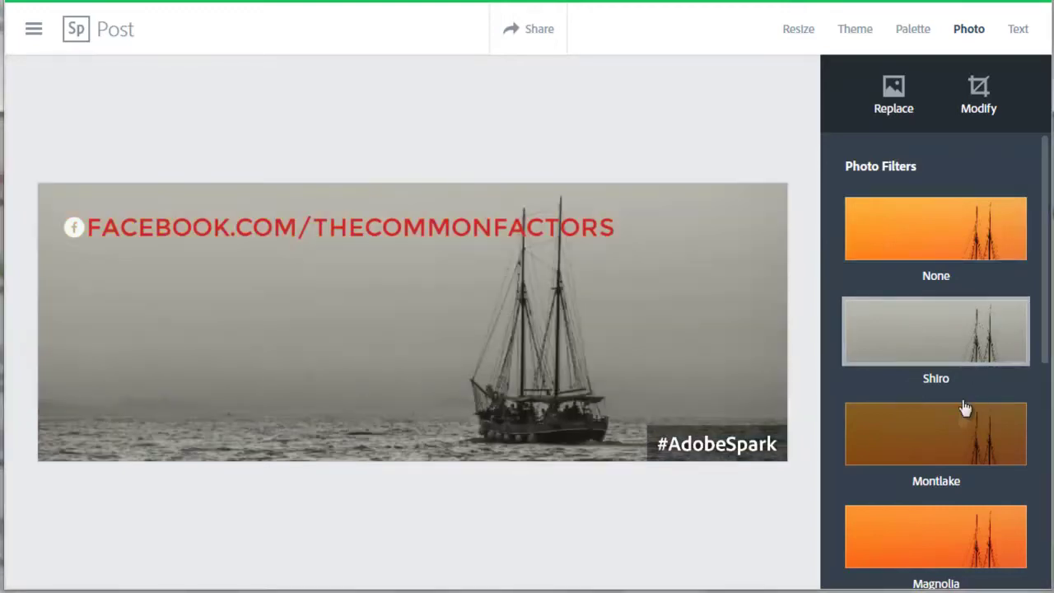
click(962, 433)
click(942, 534)
scroll(939, 539, down, 3)
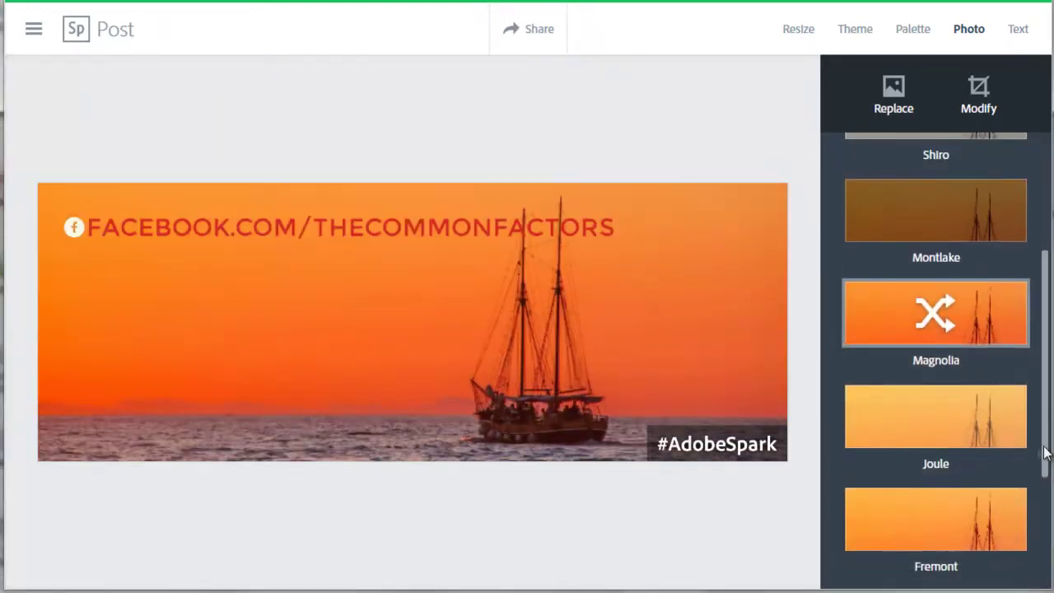
click(941, 422)
click(939, 531)
scroll(938, 527, down, 3)
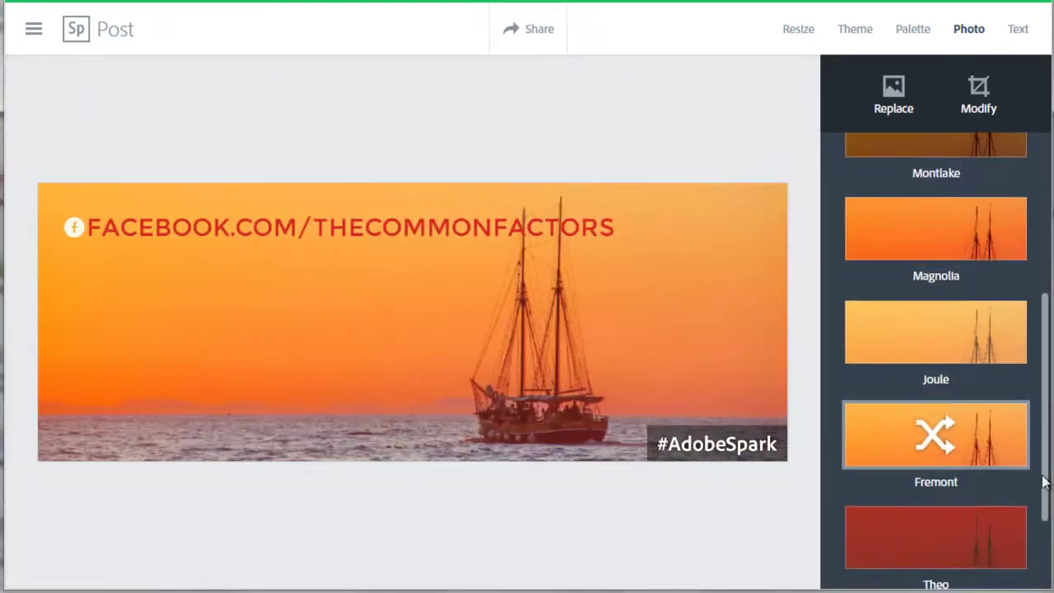
click(975, 494)
scroll(974, 494, down, 3)
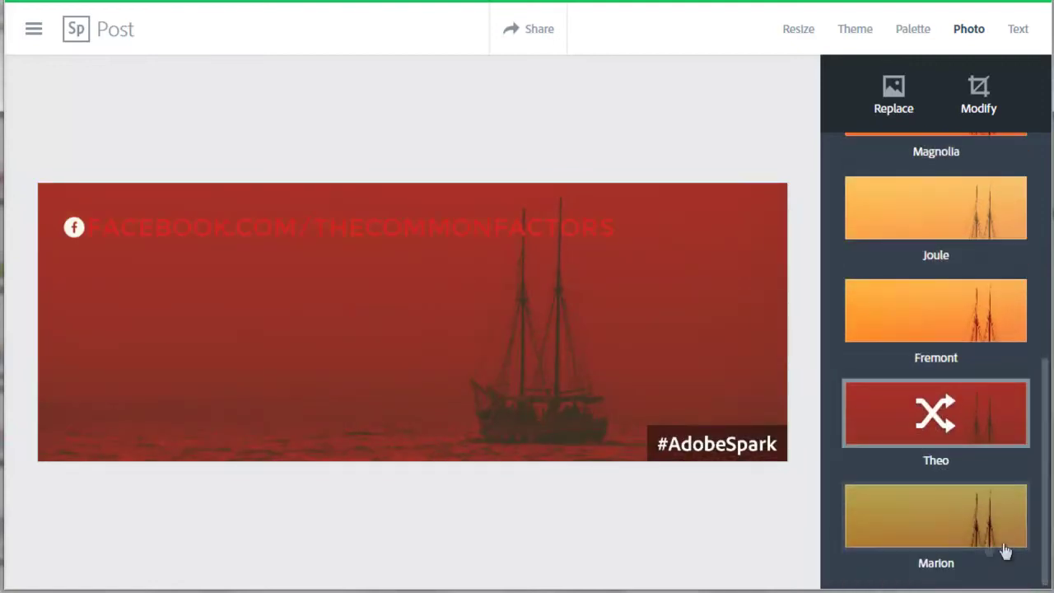
click(968, 527)
scroll(1047, 525, up, 10)
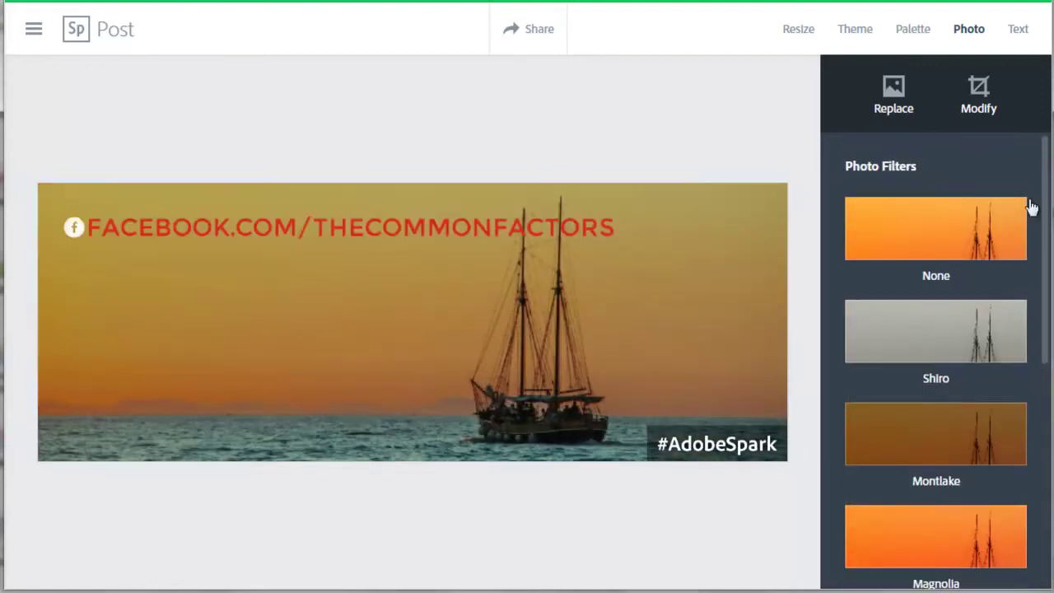
click(941, 230)
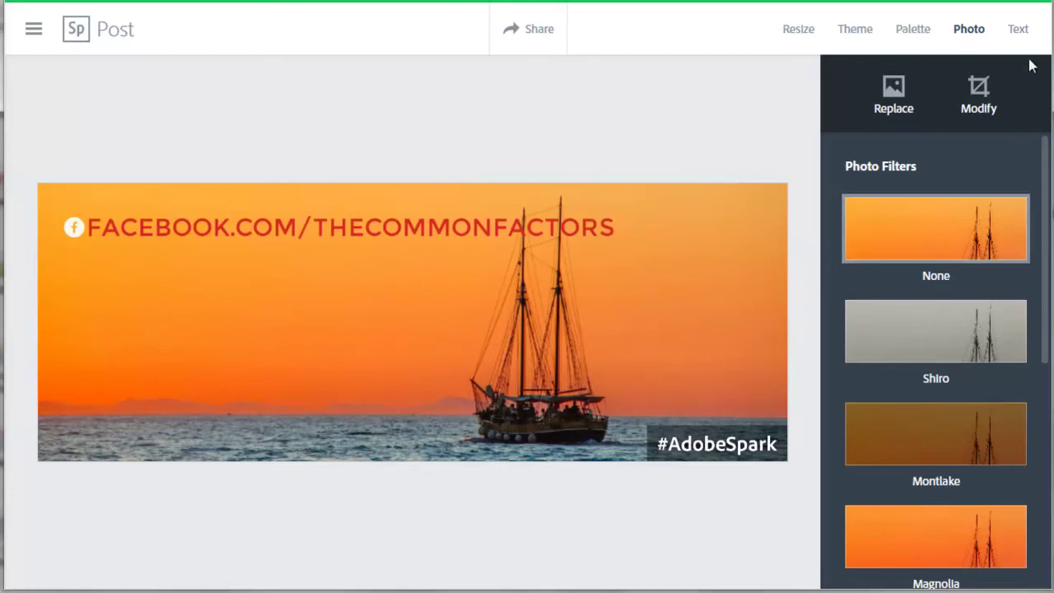
click(914, 29)
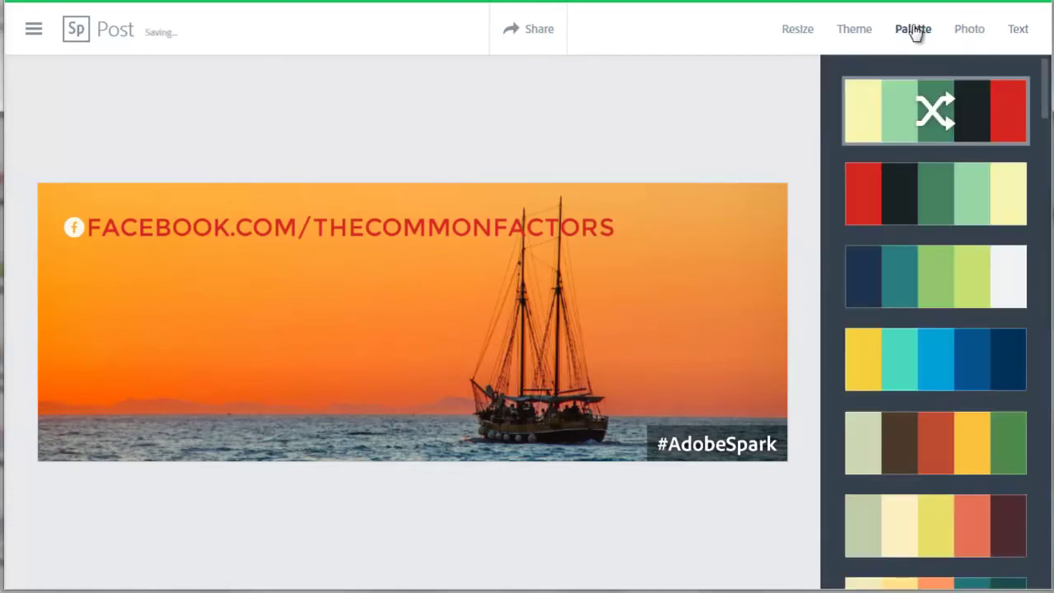
Shuffle the colour palette until the FACEBOOK.COM/THECOMMONFACTORS text and its icon turn black.
click(932, 114)
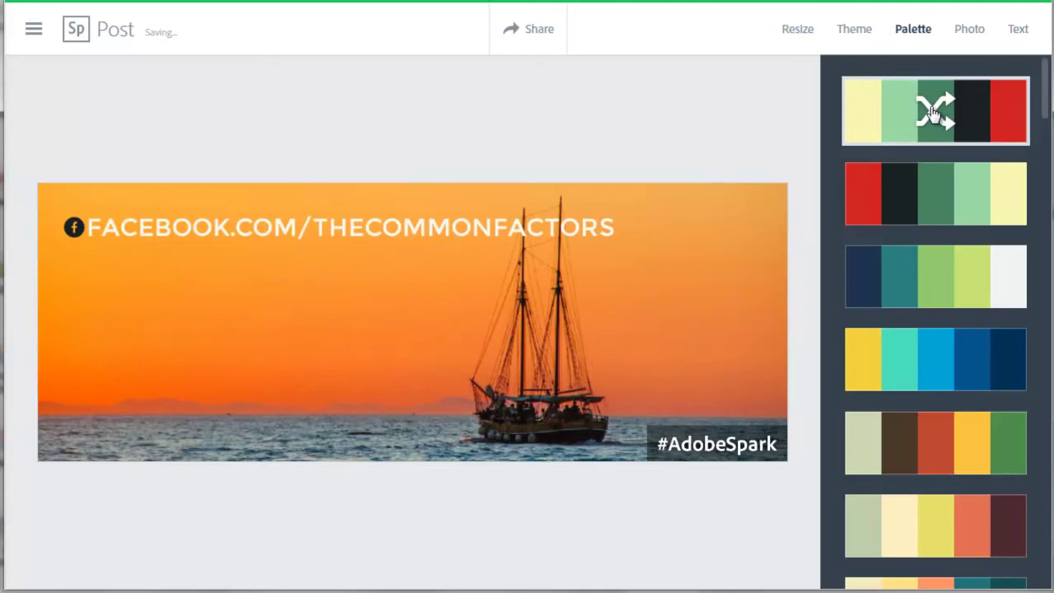
click(932, 114)
click(933, 113)
click(933, 113)
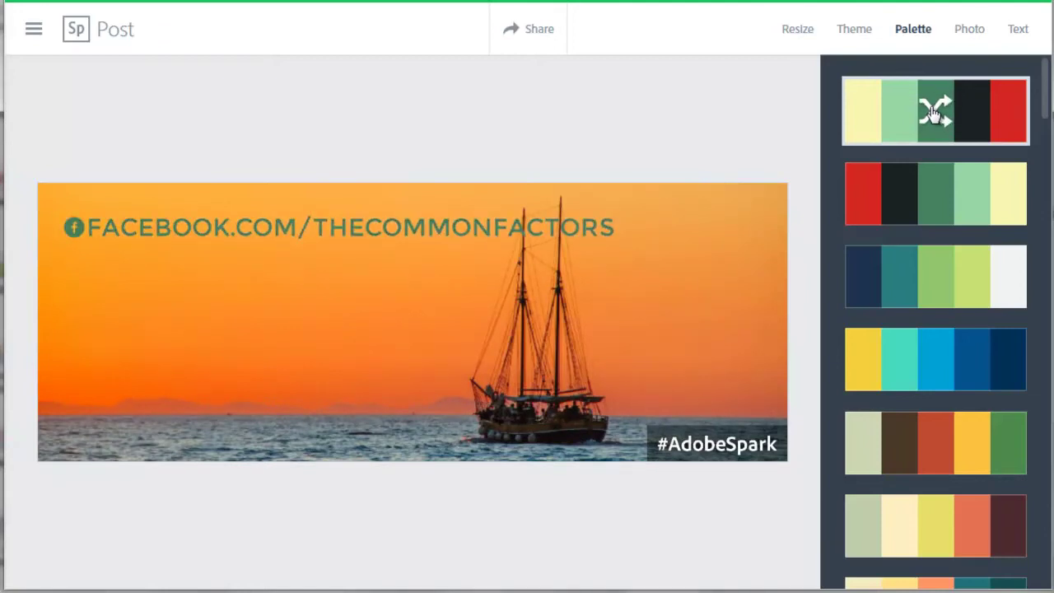
click(933, 114)
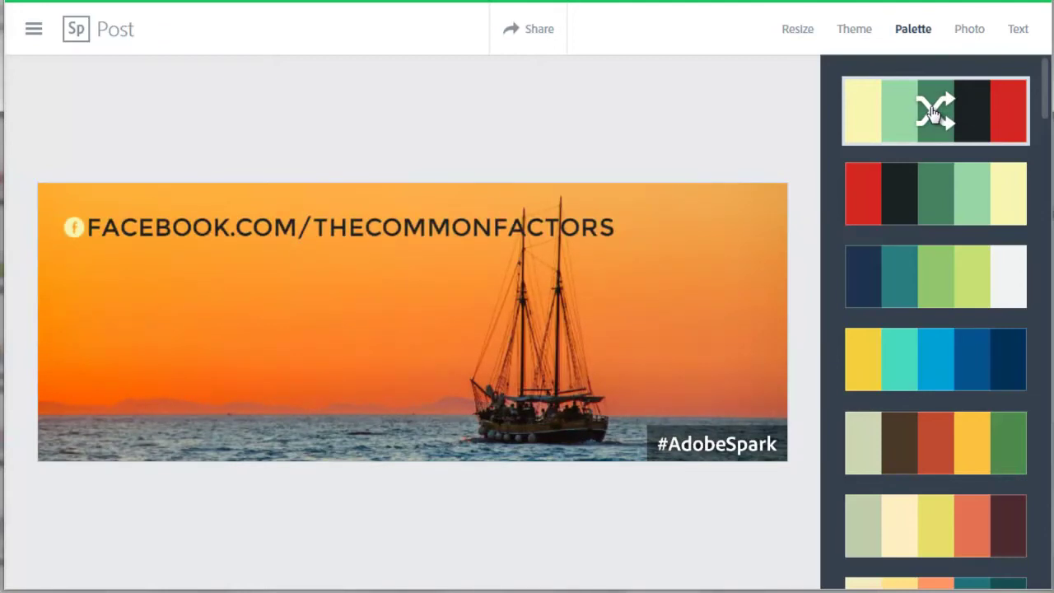
click(933, 113)
click(933, 113)
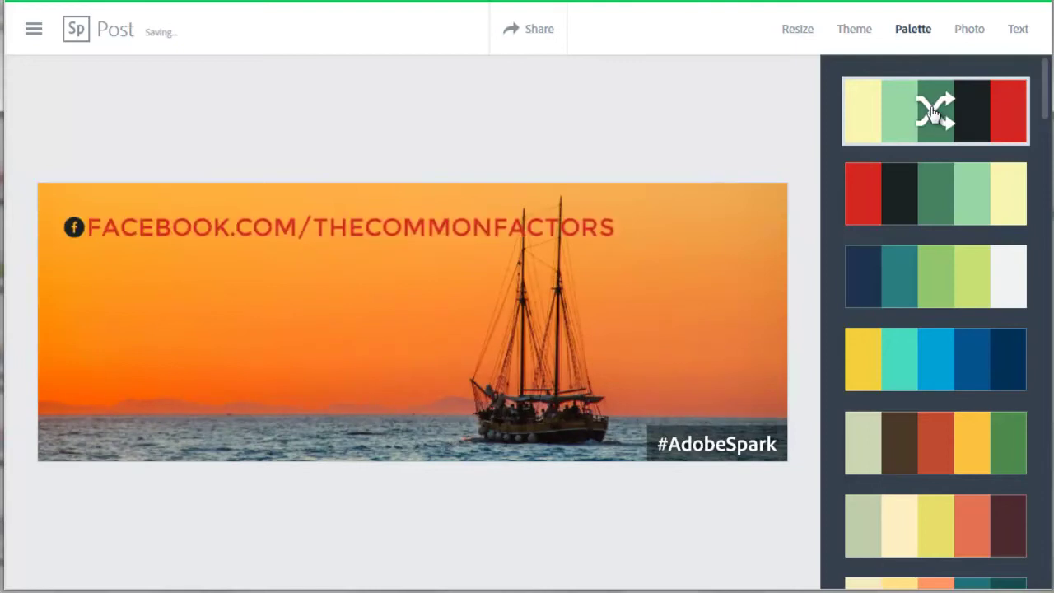
click(933, 114)
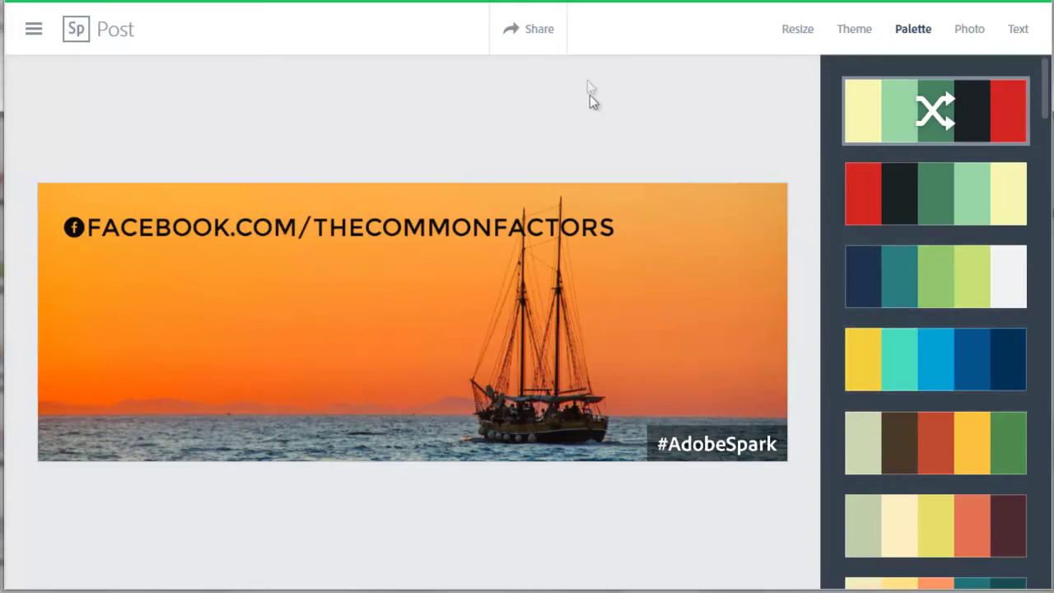
Download the cover as Adobe Spark (1).jpg and close the Share window.
click(534, 33)
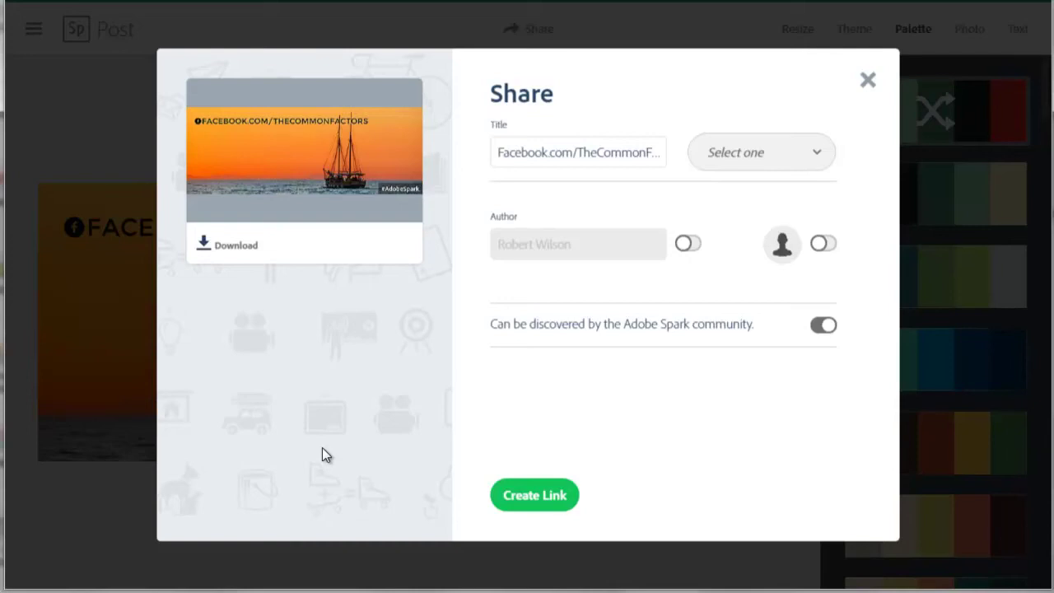
click(869, 65)
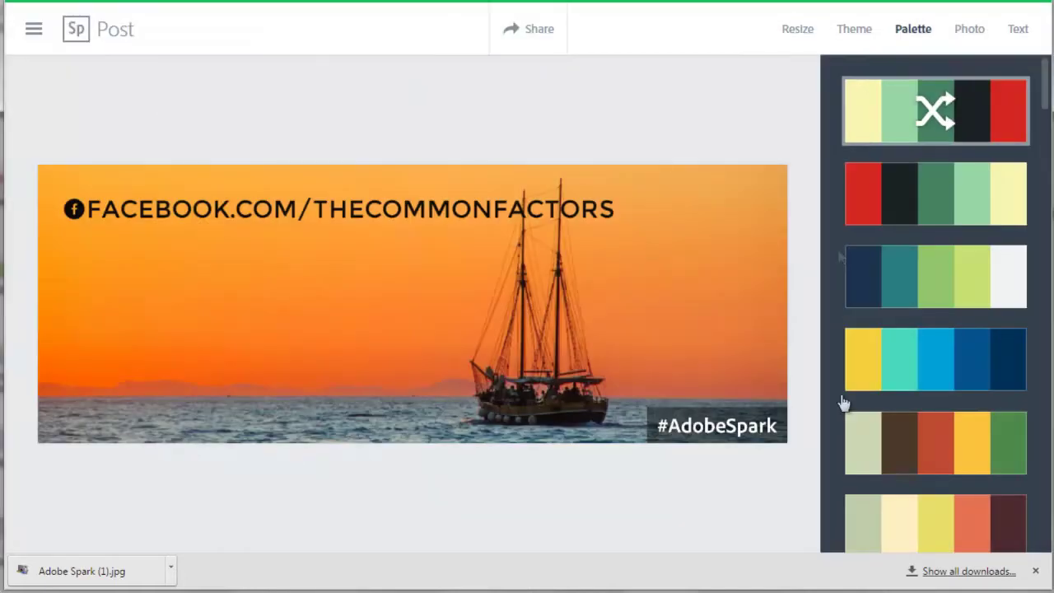
click(713, 428)
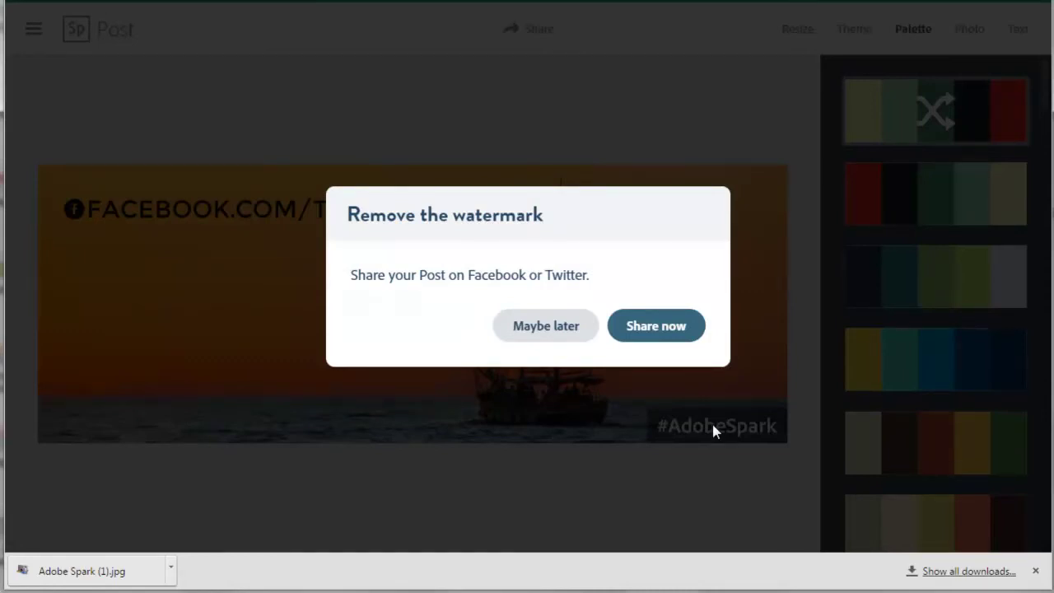
Share the post now under the Business category with author credit, and create its link.
click(656, 326)
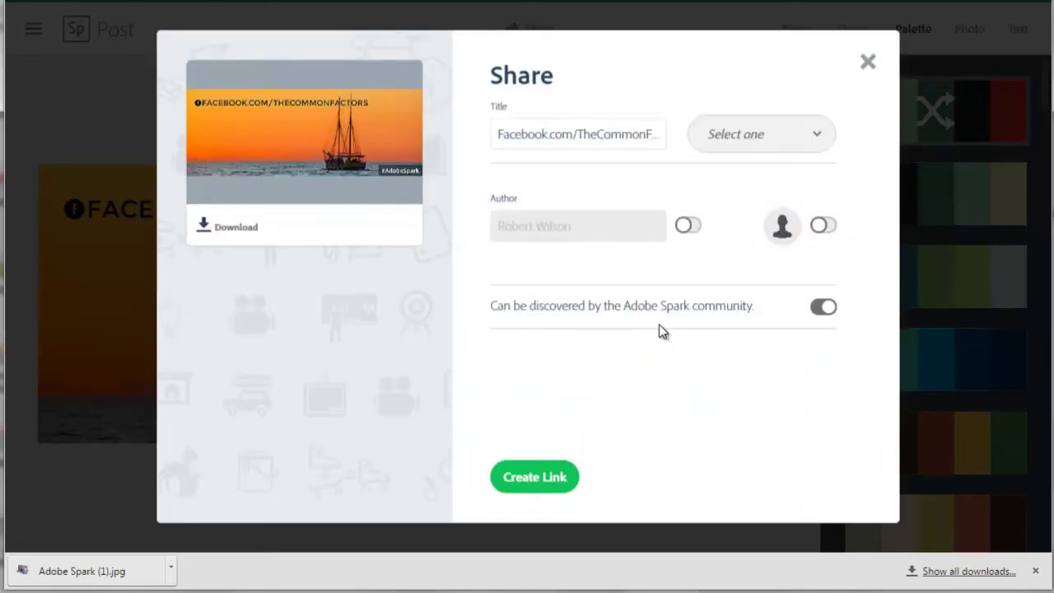
click(812, 136)
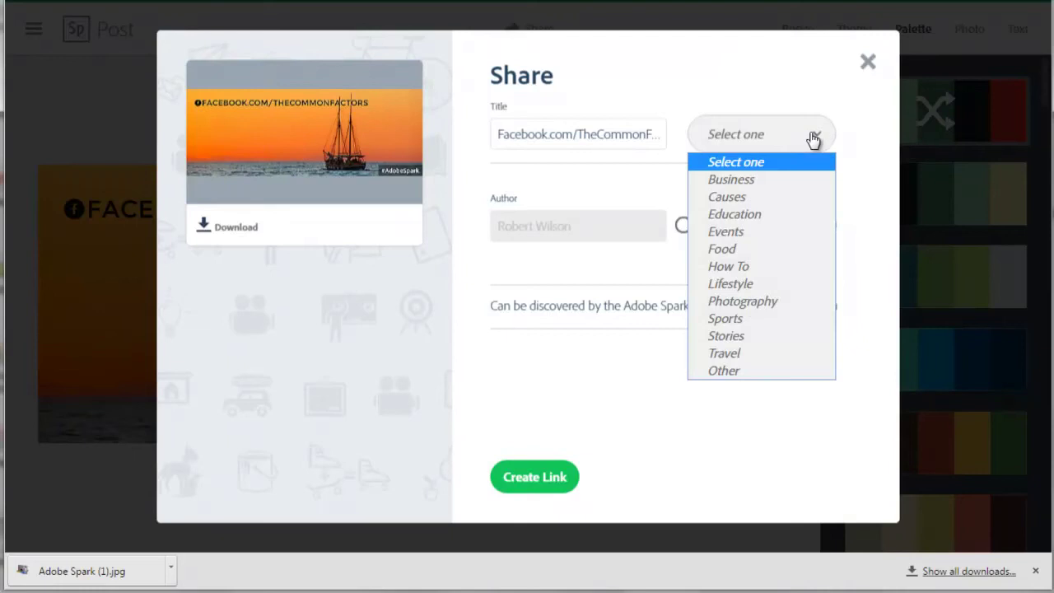
click(799, 180)
click(688, 226)
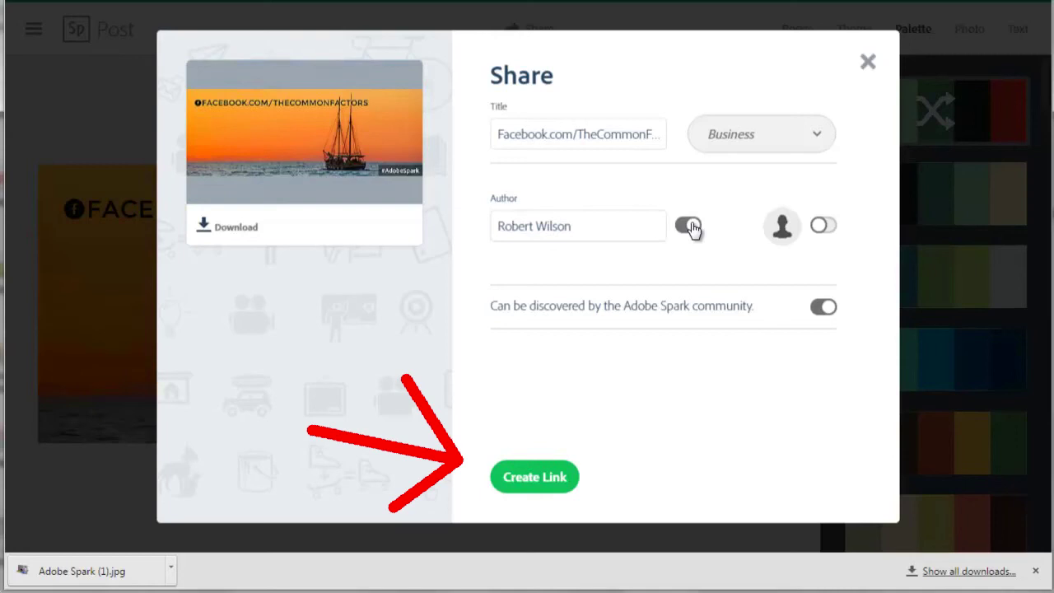
click(553, 486)
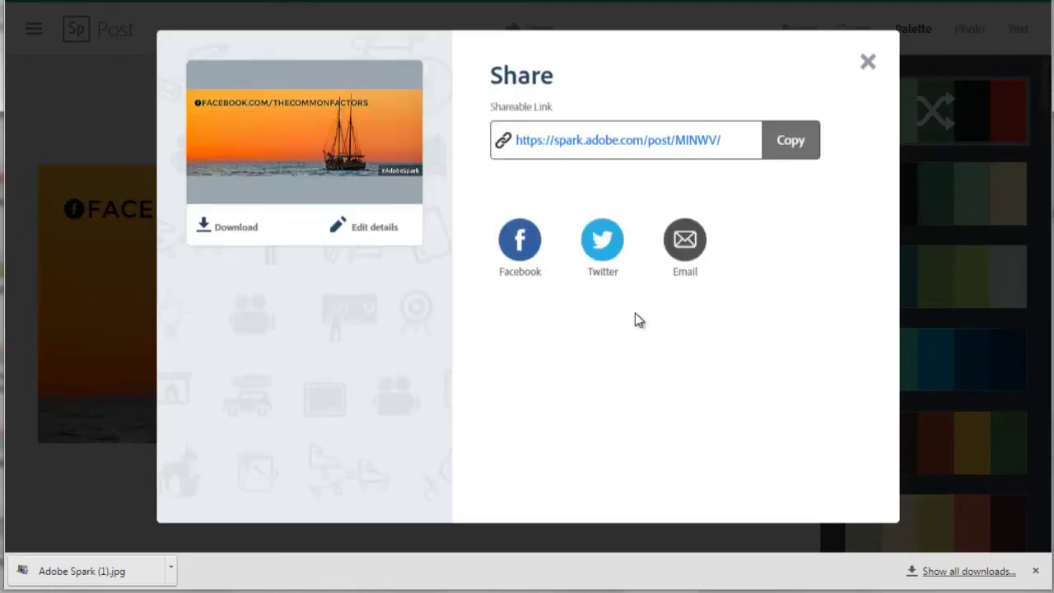
Tweet the post link, follow the Adobe Spark account, and close the Share window.
click(600, 247)
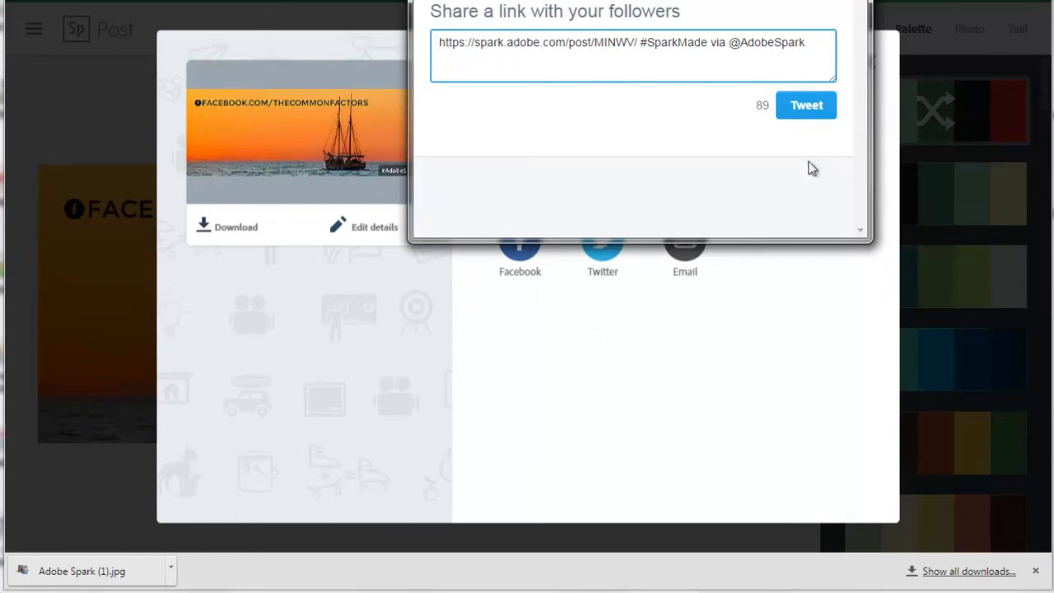
click(805, 107)
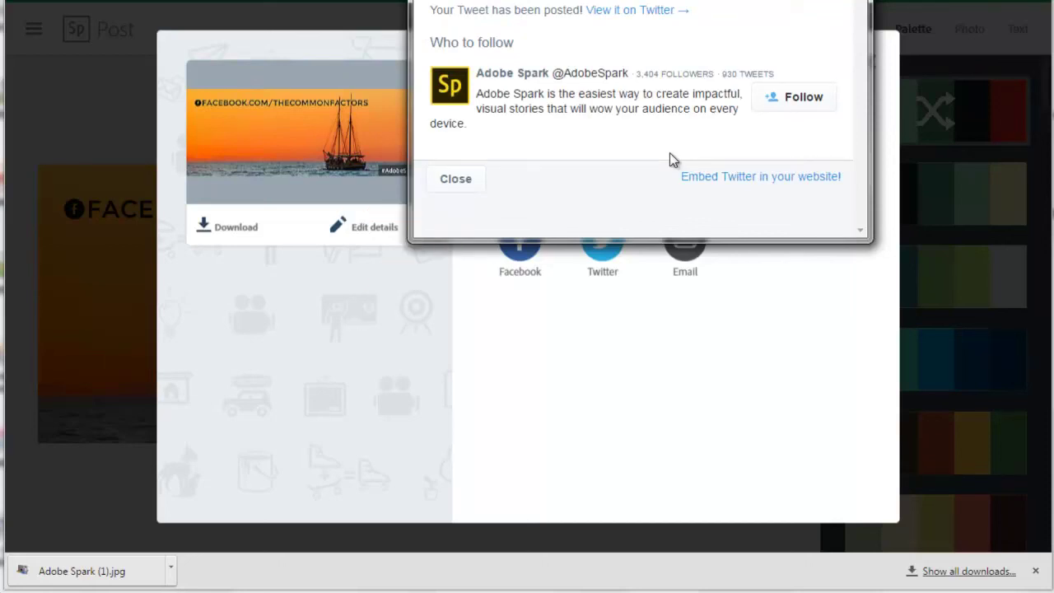
click(797, 98)
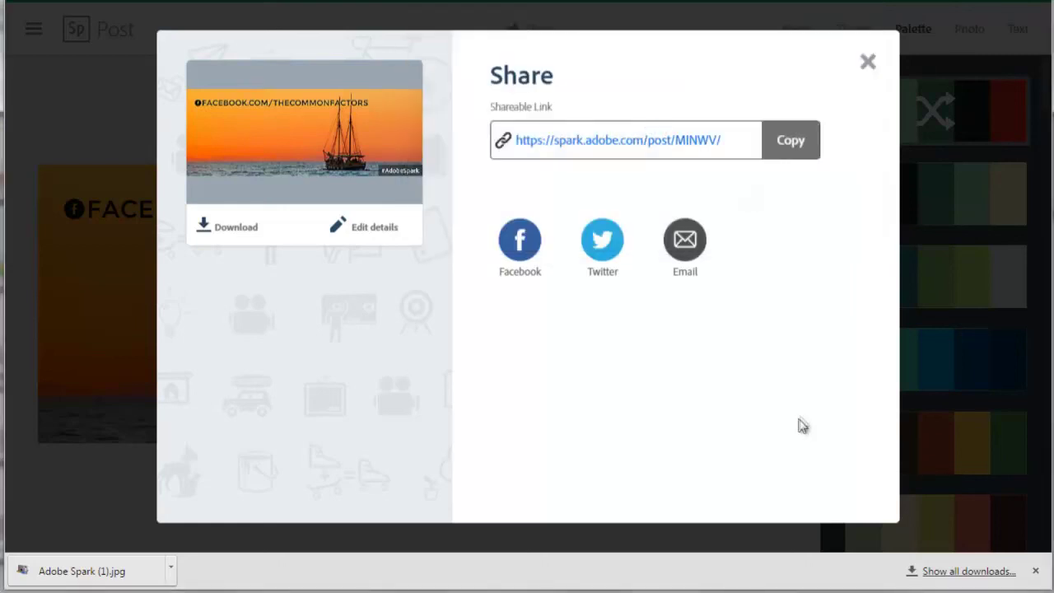
click(868, 63)
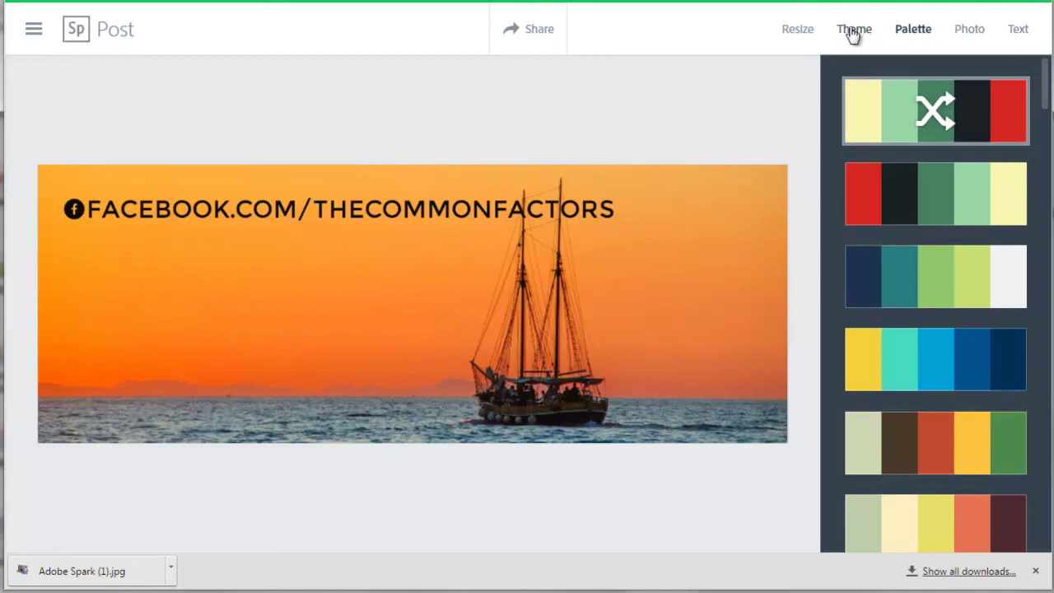
Resize the design to a Twitter header, then back to Facebook cover size.
click(797, 33)
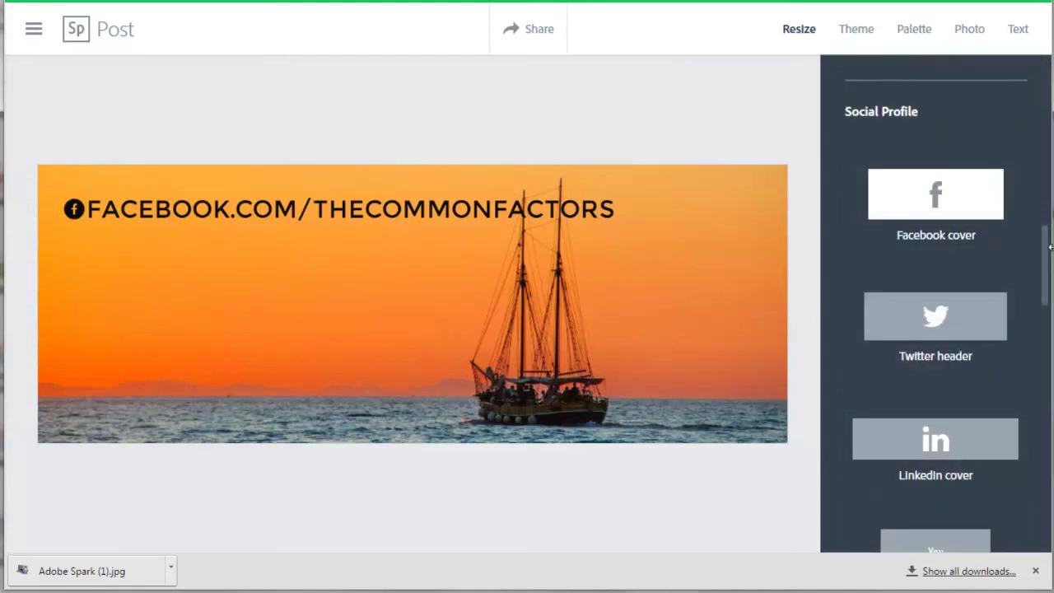
scroll(1048, 265, down, 1)
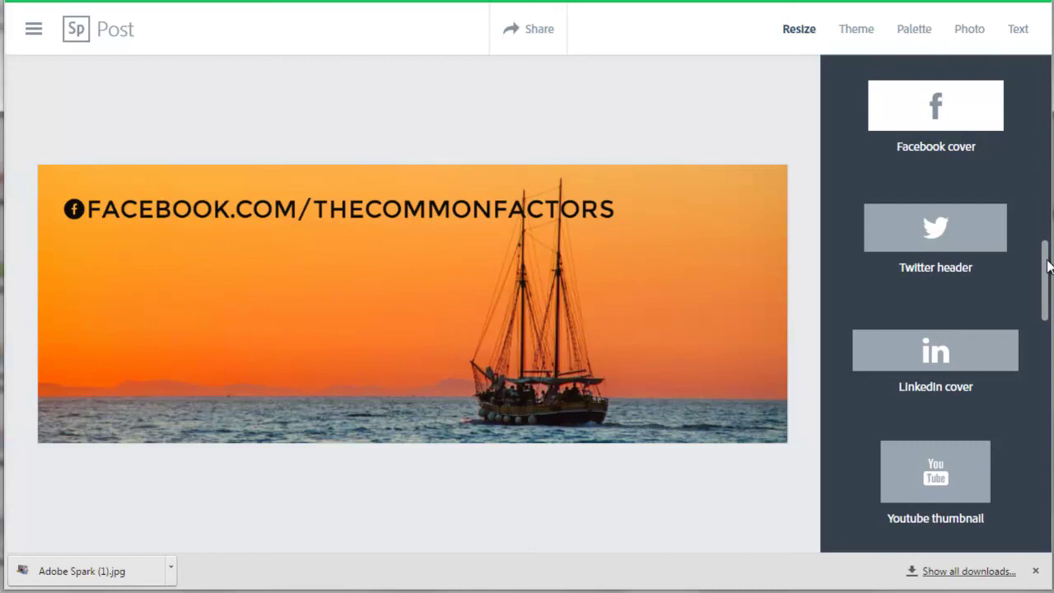
click(953, 238)
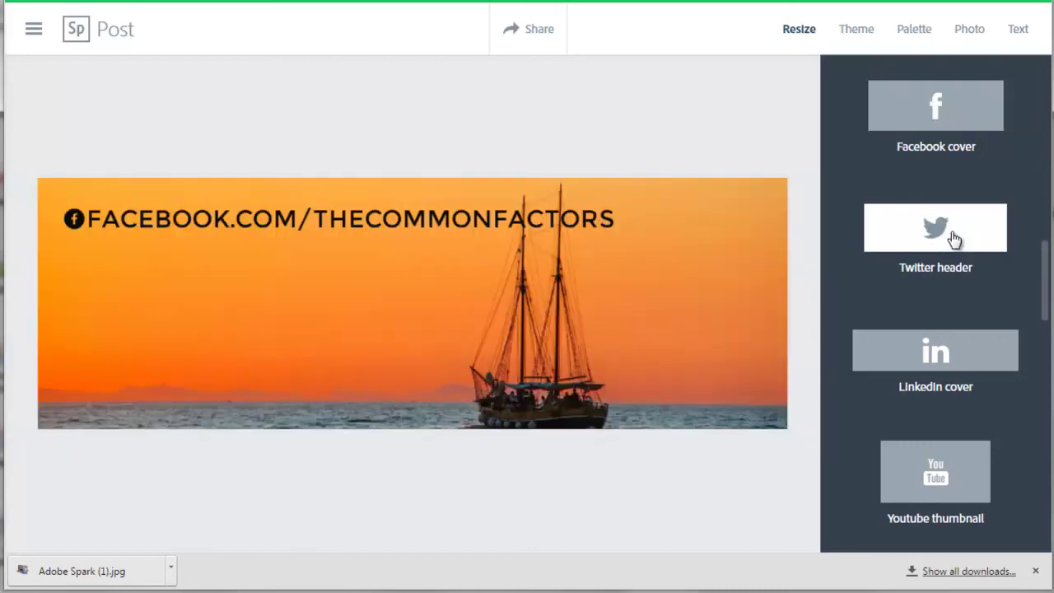
click(934, 112)
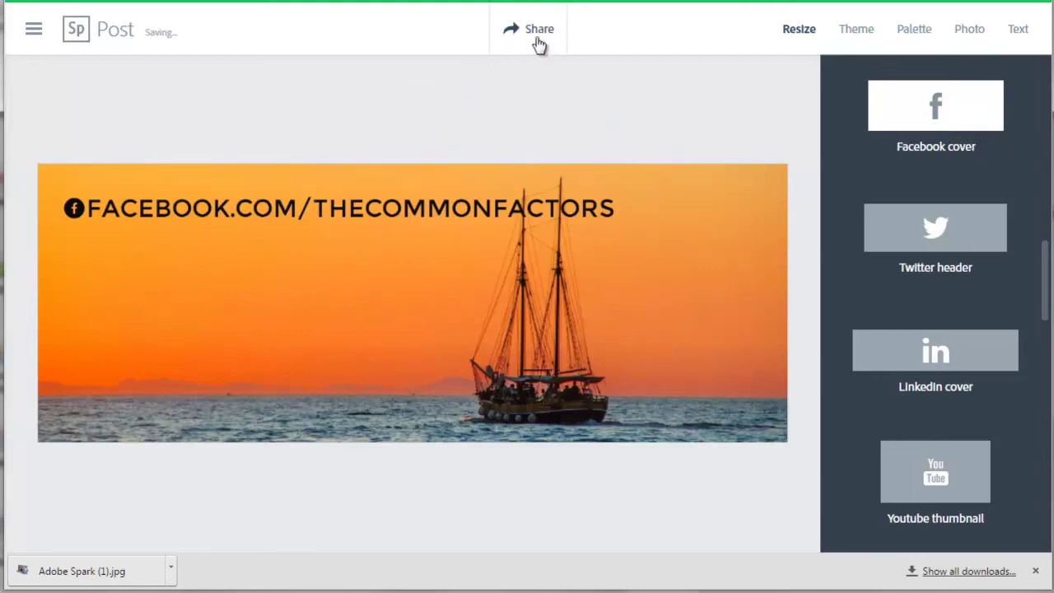
Download the watermark-free cover as Adobe Spark (2).jpg, dismiss the downloads bar, and close Share.
click(535, 34)
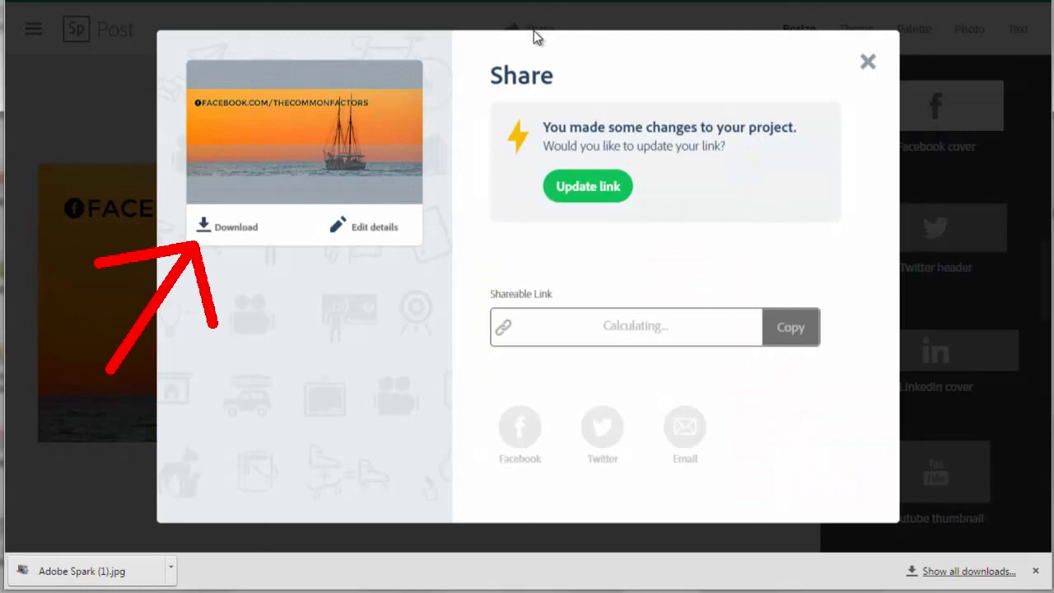
click(224, 229)
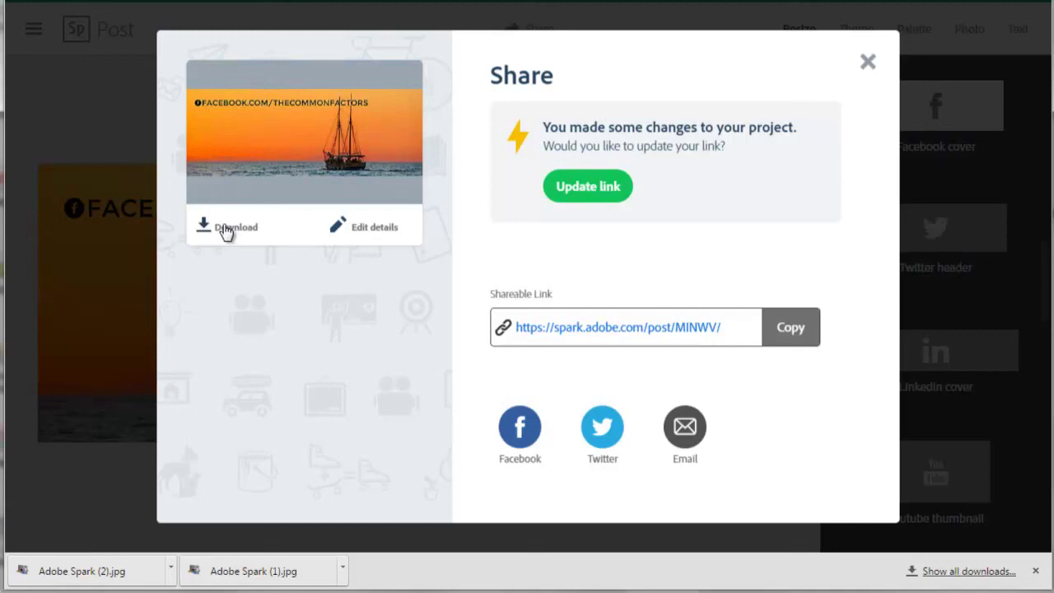
click(1036, 571)
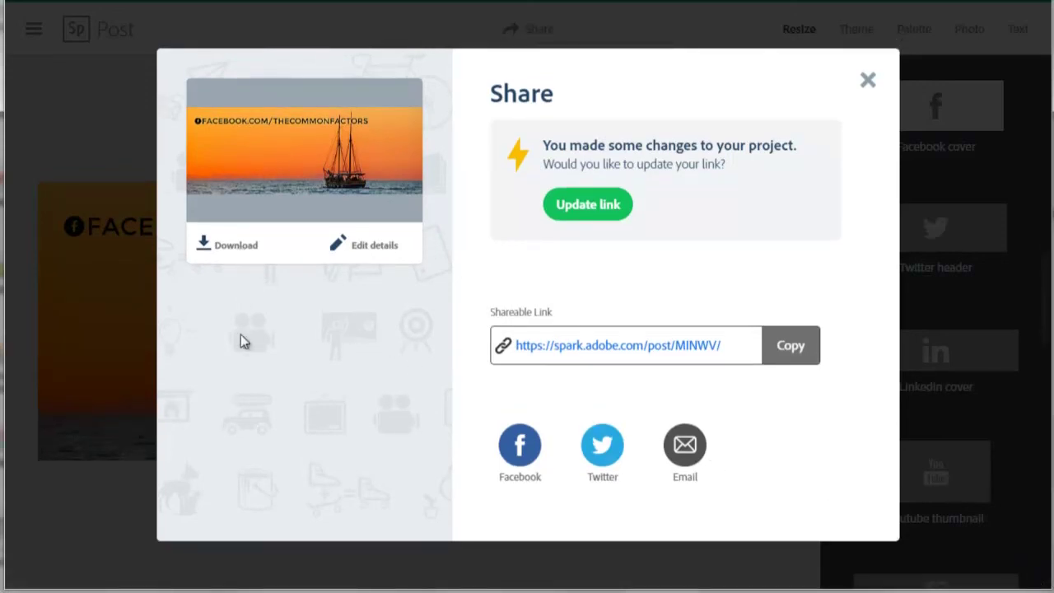
click(868, 82)
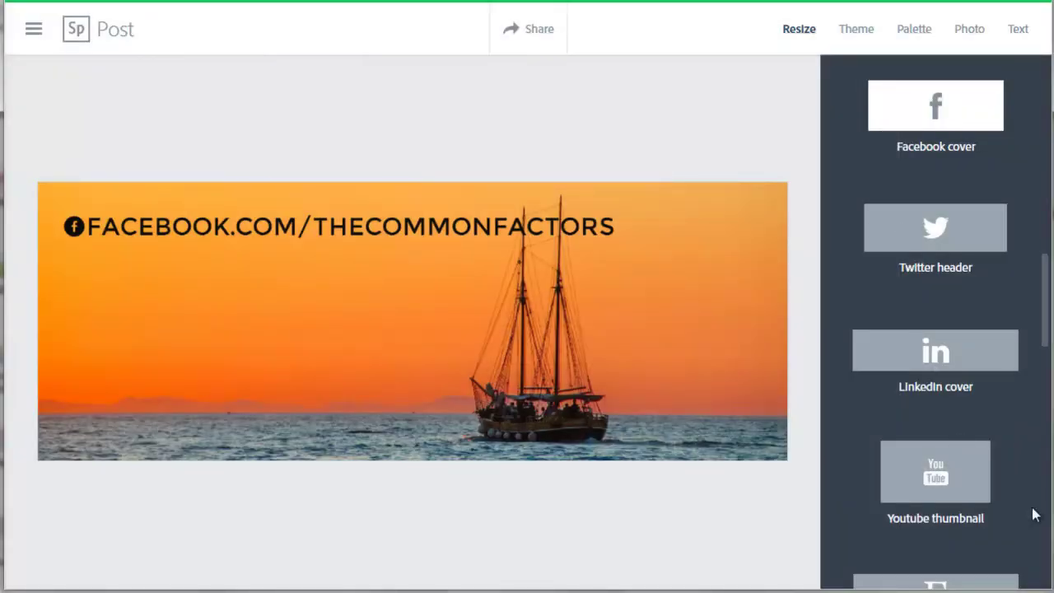